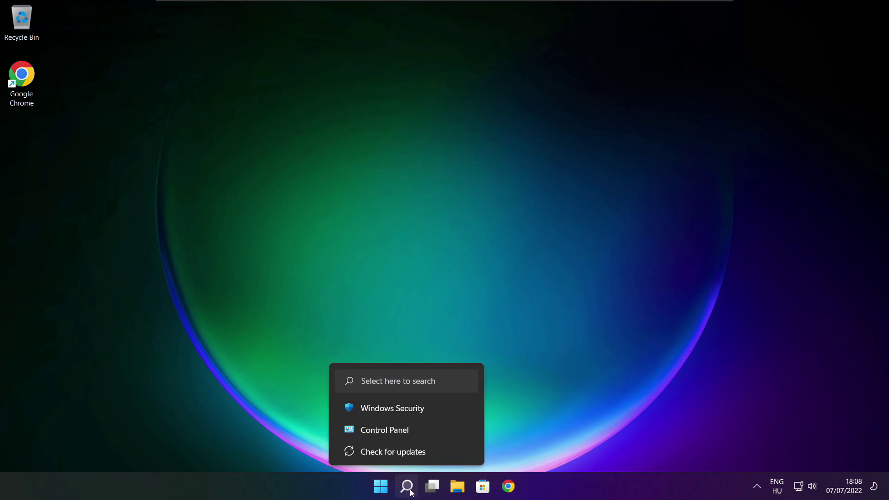
# Search 'device manager' from the taskbar and launch Device Manager
pyautogui.click(410, 491)
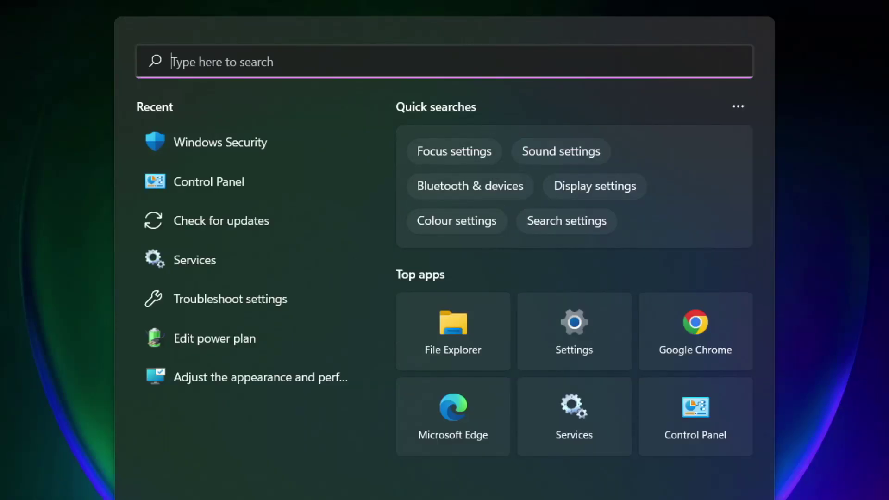
pyautogui.write('device ma')
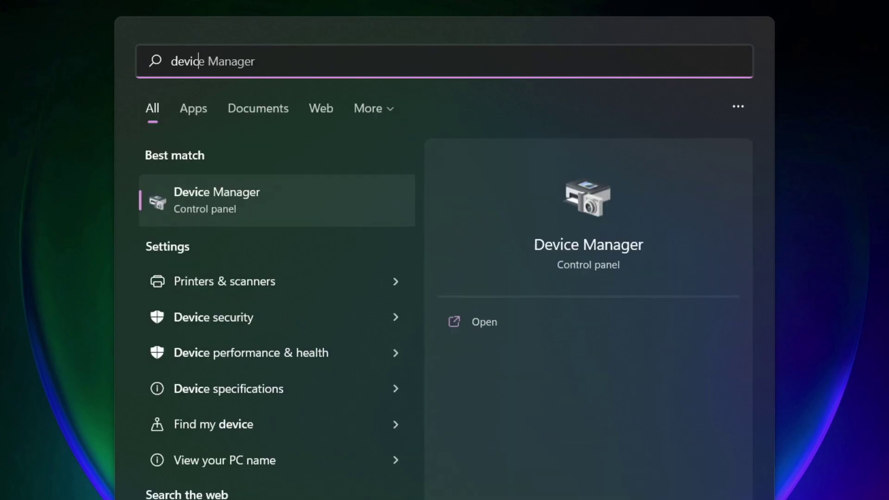
pyautogui.write('nager')
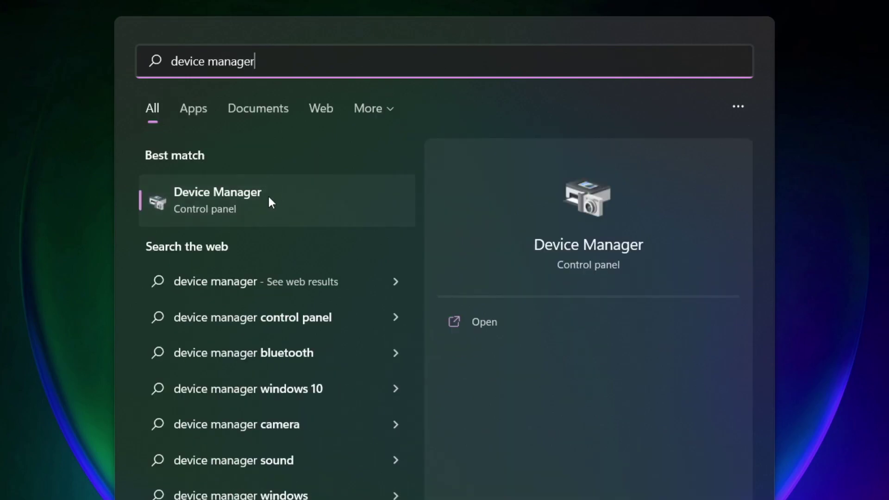
pyautogui.click(326, 203)
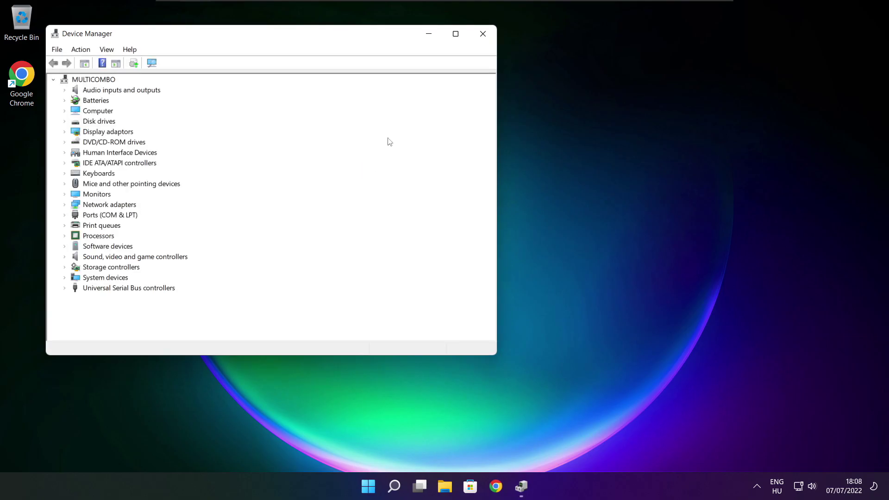
# Search automatically for a newer VMware SVGA 3D display adaptor driver; Windows reports the best one is already installed
pyautogui.click(456, 34)
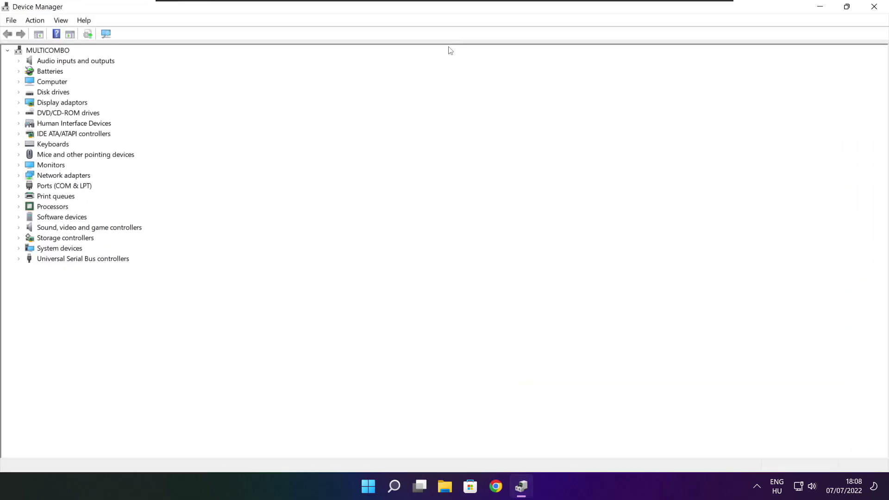
pyautogui.click(49, 104)
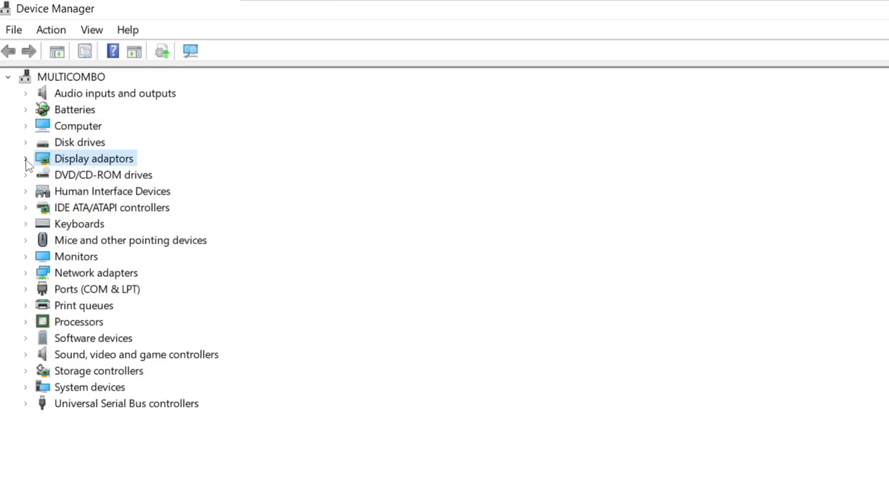
pyautogui.click(26, 159)
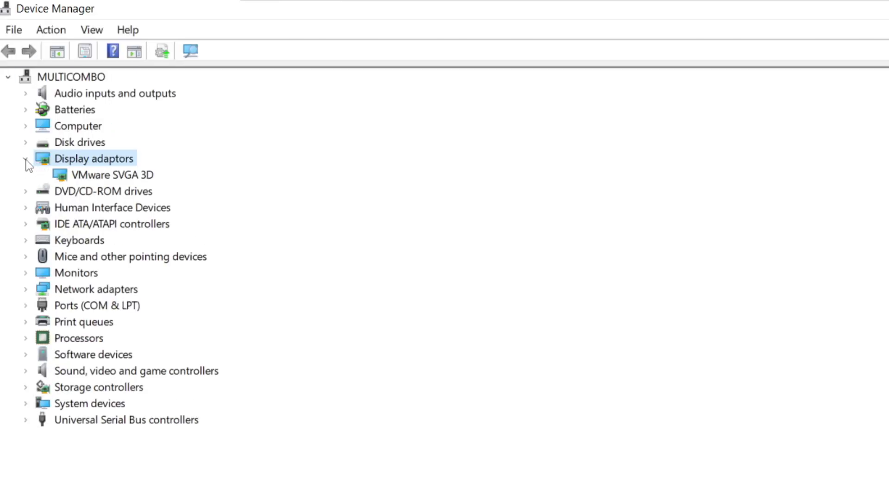
pyautogui.click(150, 176)
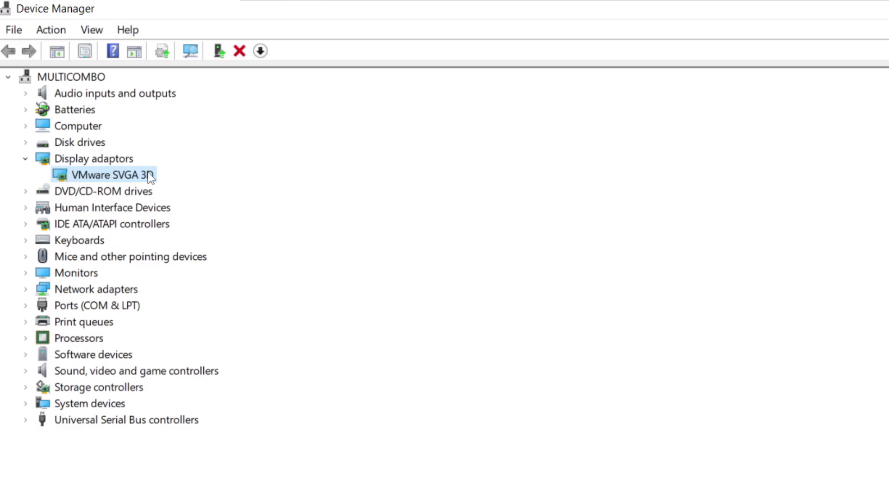
pyautogui.rightClick(96, 177)
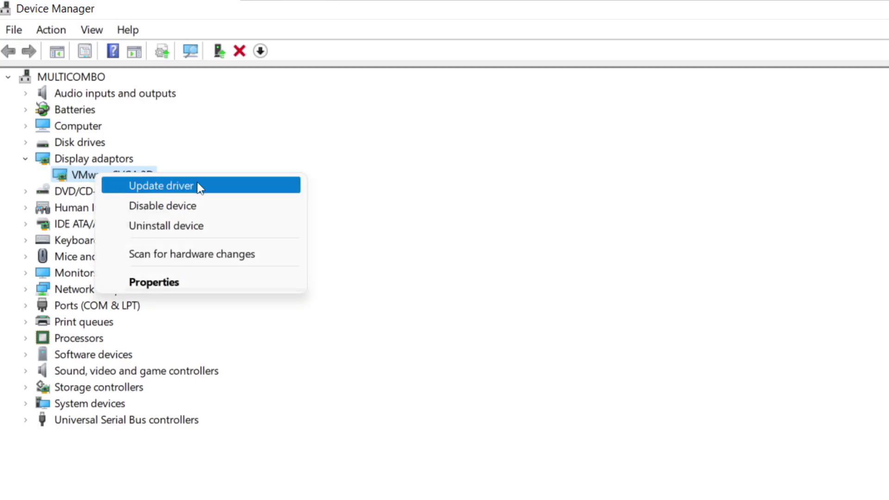
pyautogui.click(162, 185)
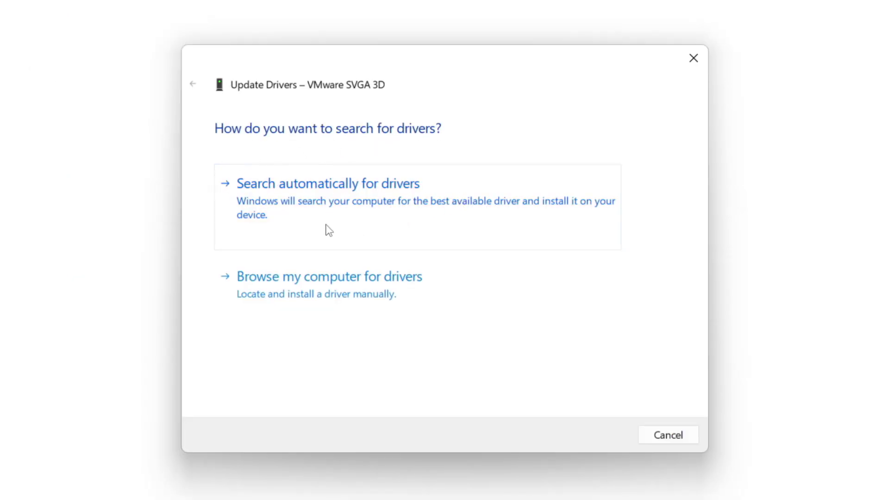
pyautogui.click(391, 209)
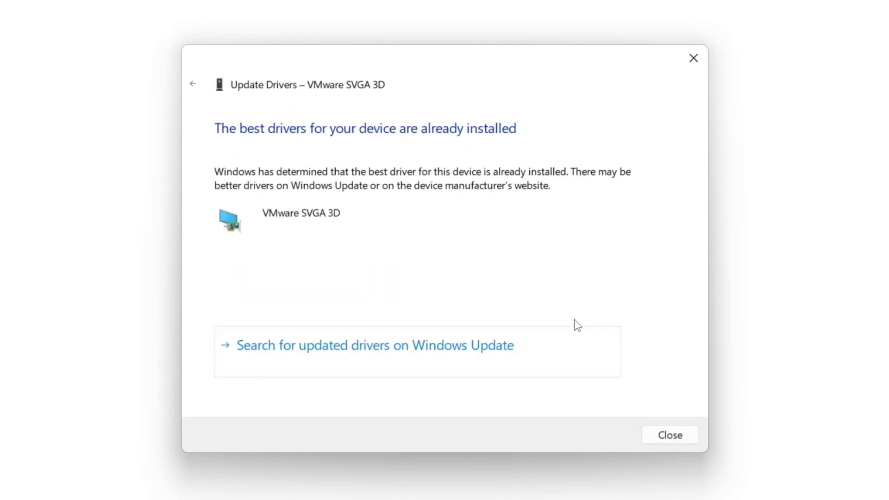
pyautogui.click(670, 435)
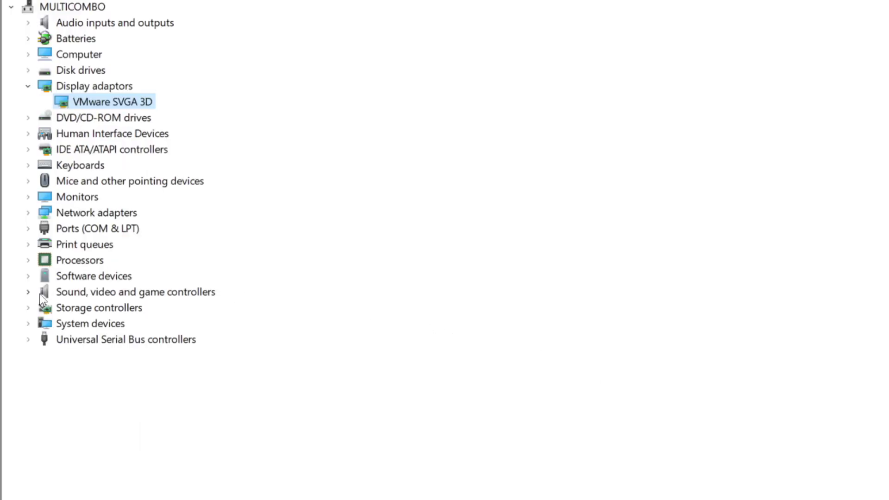
# Confirm the High Definition Audio Device driver is already current, then close Device Manager
pyautogui.click(38, 294)
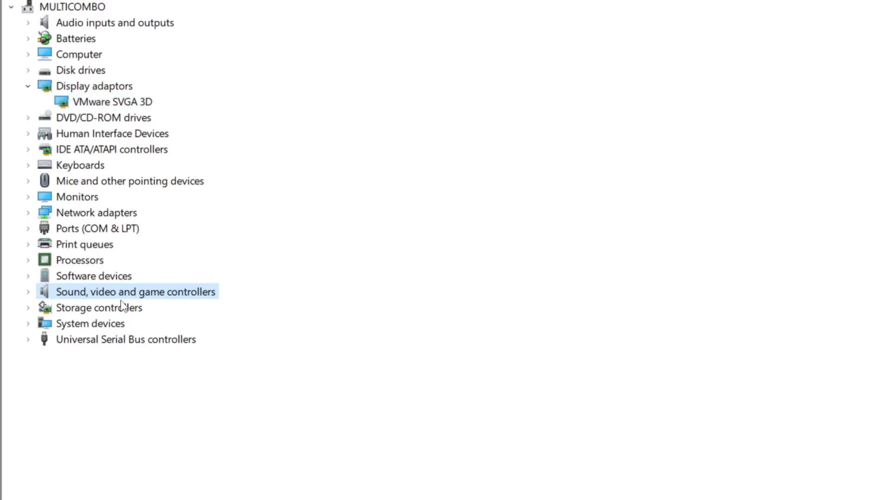
pyautogui.click(28, 292)
pyautogui.click(152, 309)
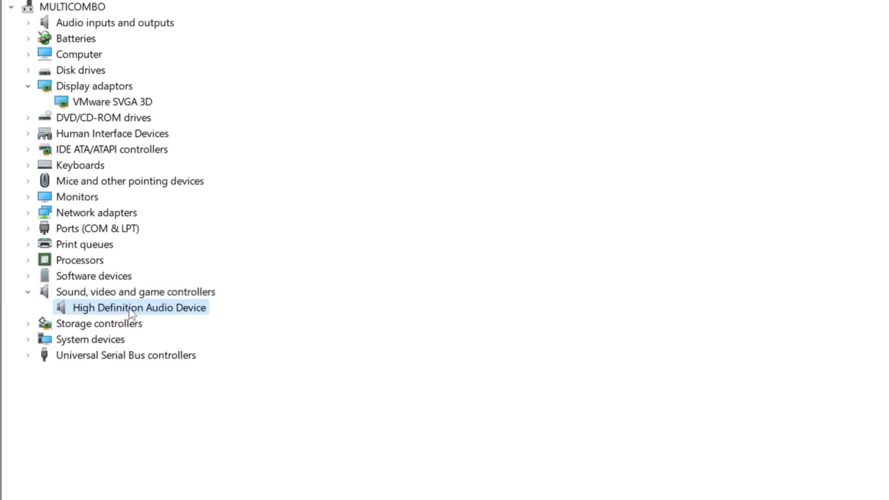
pyautogui.rightClick(132, 313)
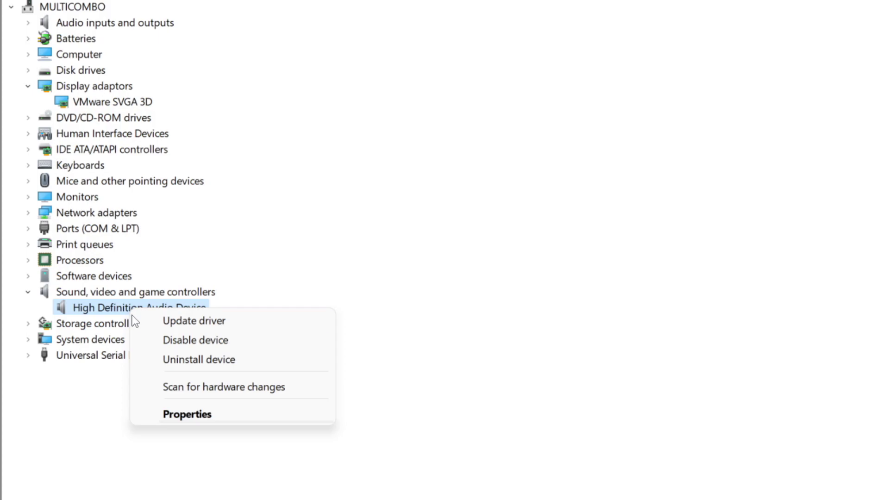
pyautogui.click(264, 322)
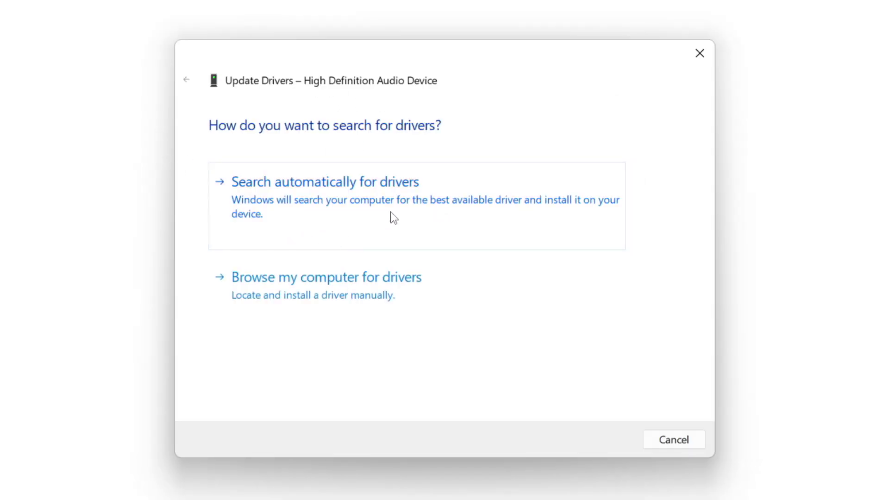
pyautogui.click(356, 204)
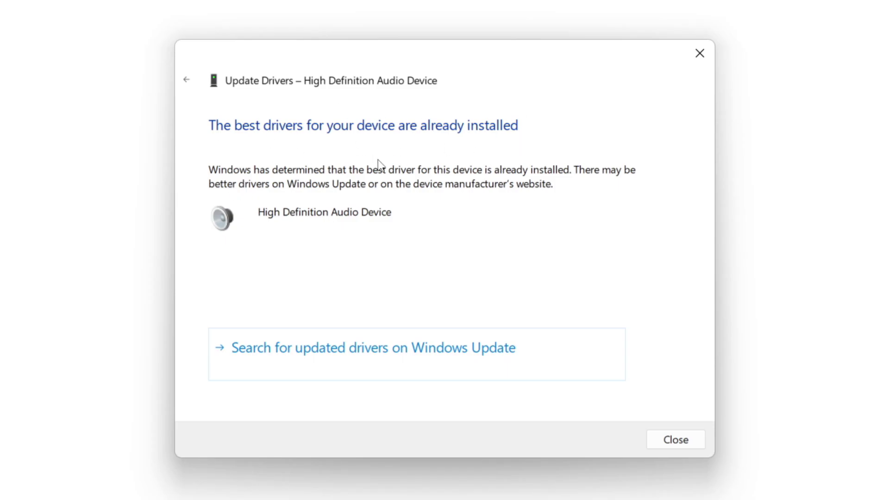
pyautogui.click(677, 440)
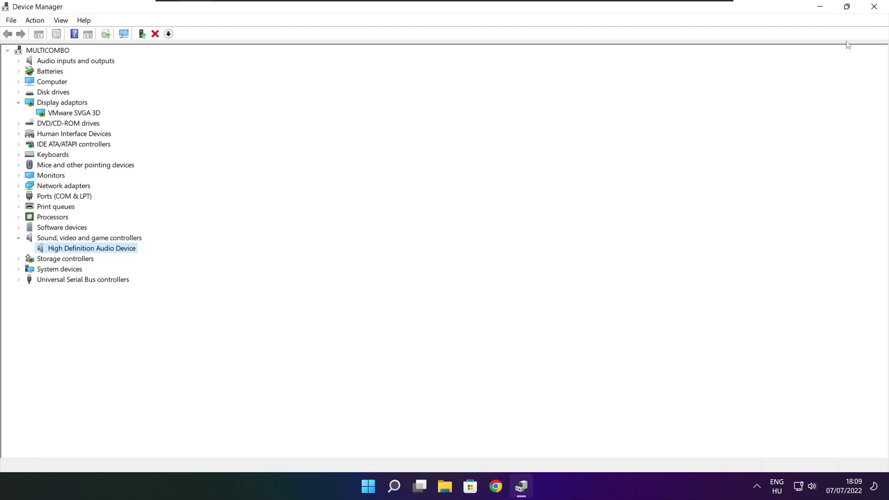
pyautogui.click(875, 7)
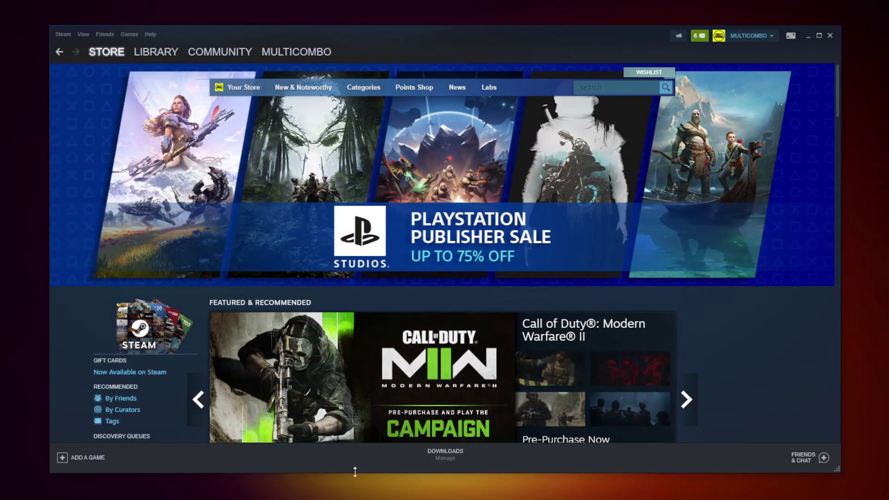
# Verify the NOT WORKING GAME's files through its Steam Local Files properties, validating all 3367 files
pyautogui.click(154, 54)
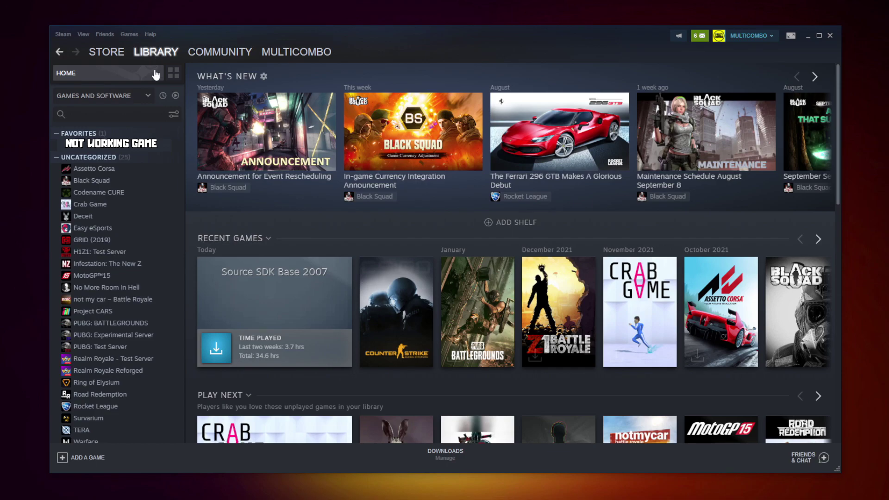
pyautogui.rightClick(173, 148)
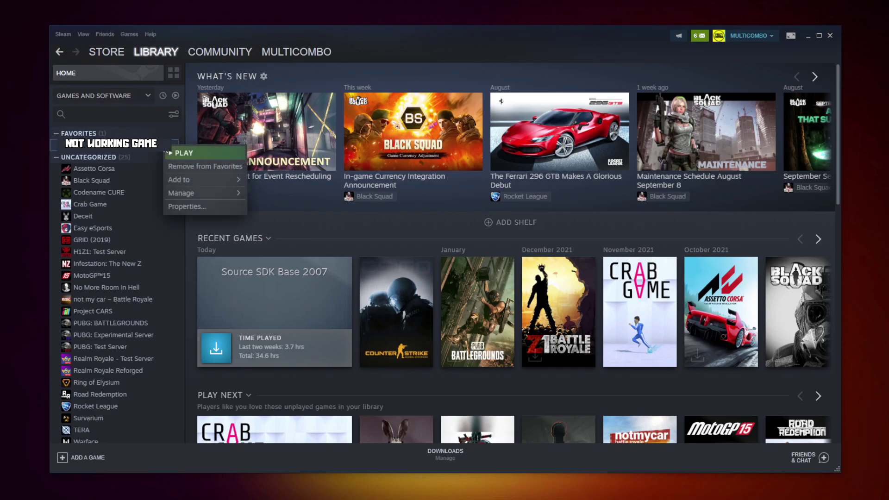
pyautogui.click(198, 206)
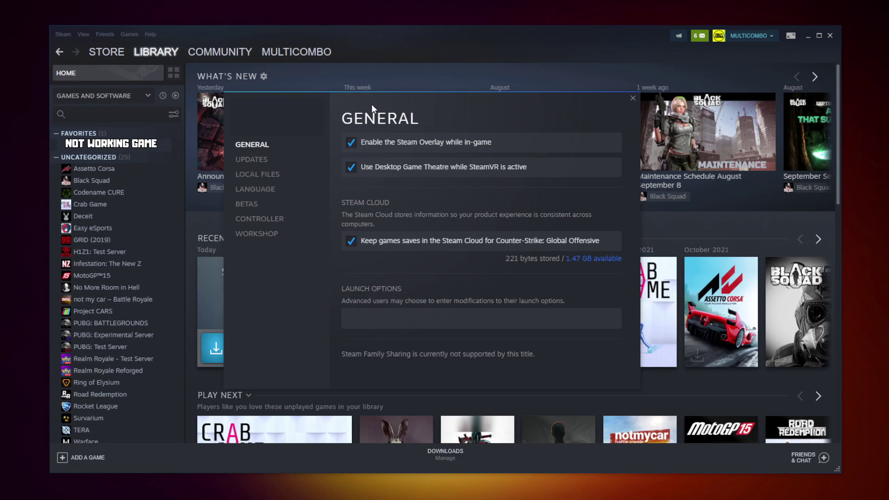
pyautogui.click(260, 176)
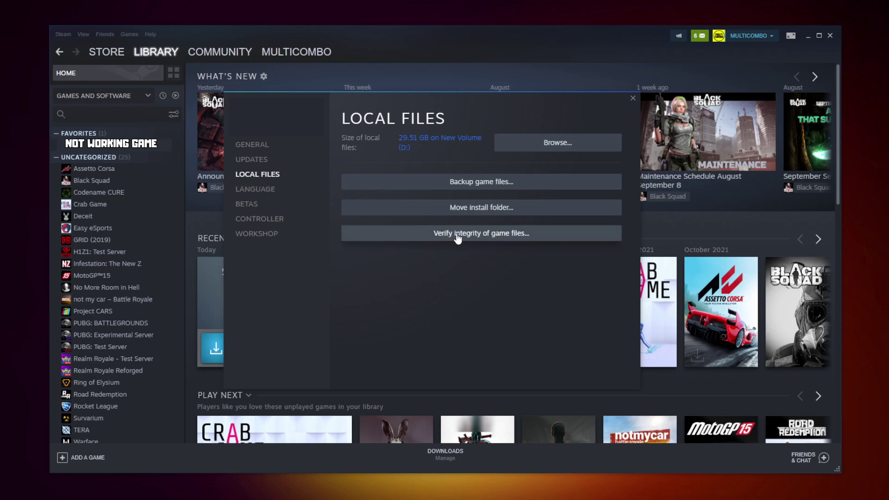
pyautogui.click(484, 234)
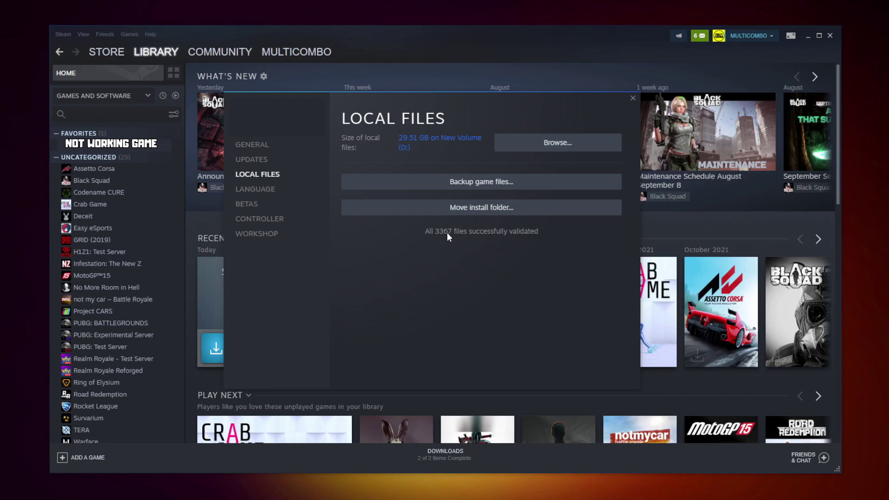
# Apply Windows 8 compatibility mode, disabled fullscreen optimizations and run-as-administrator to the game's executable
pyautogui.click(533, 148)
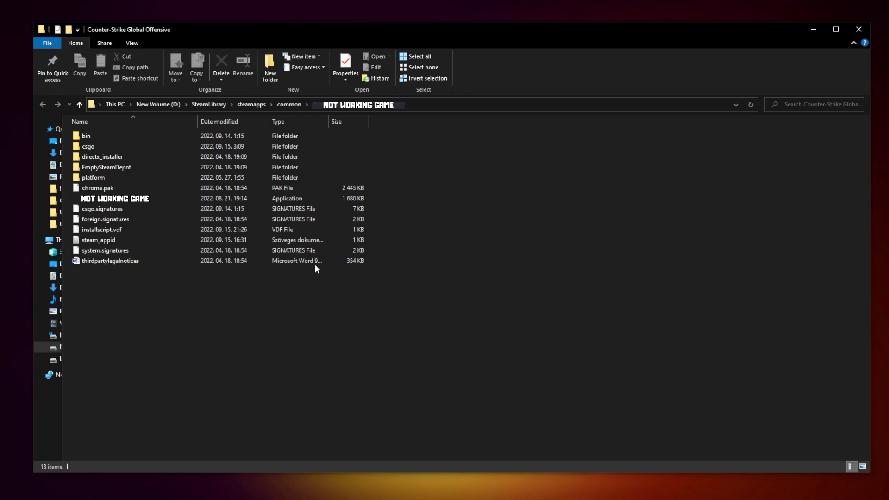
pyautogui.click(147, 202)
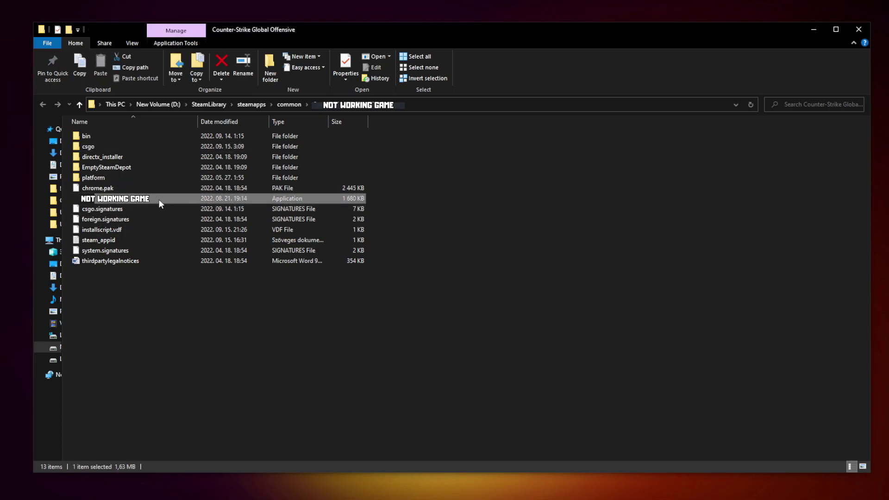
pyautogui.rightClick(178, 202)
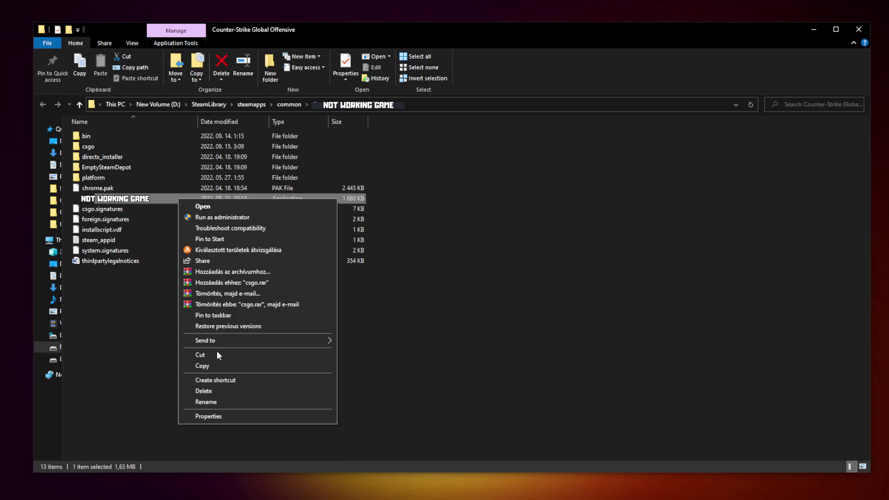
pyautogui.click(256, 415)
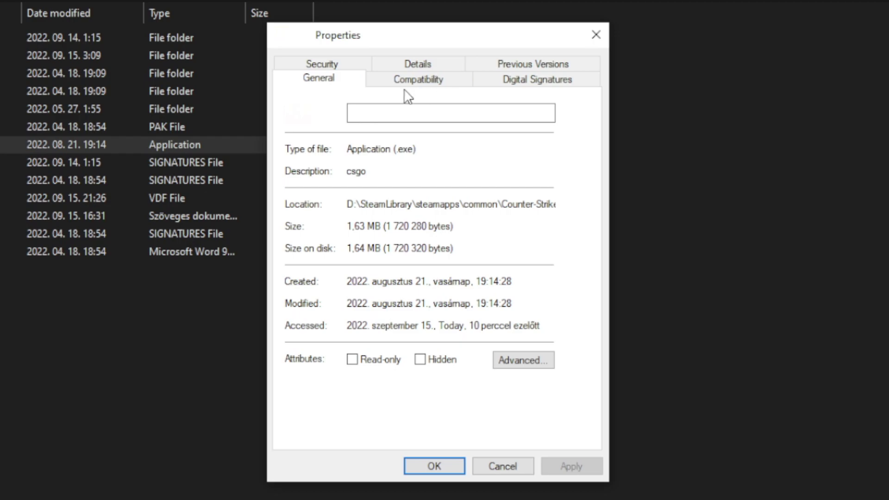
pyautogui.click(429, 91)
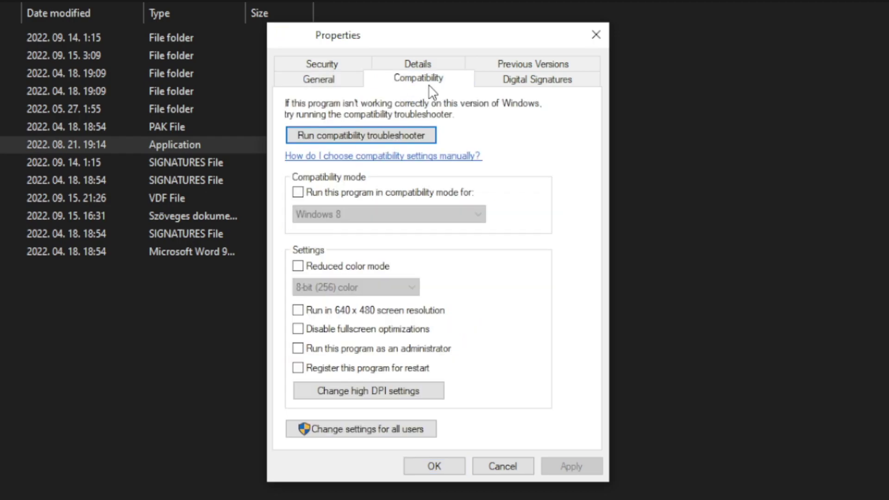
pyautogui.click(307, 194)
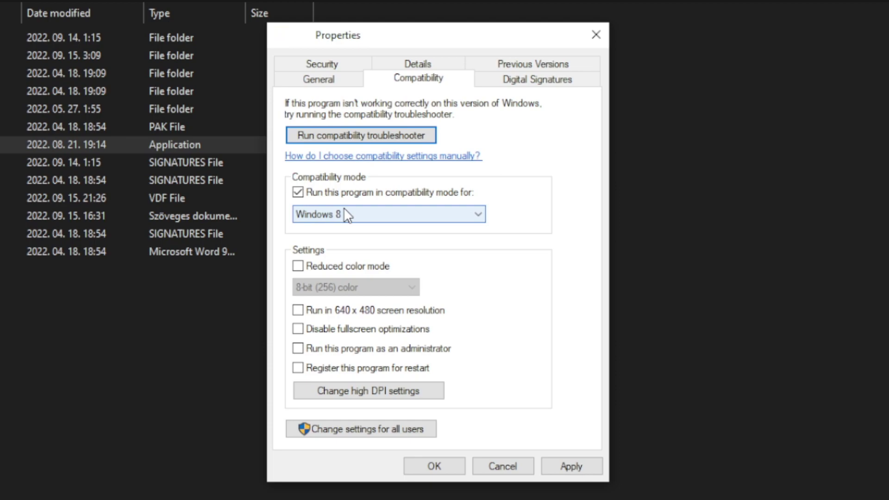
pyautogui.click(345, 214)
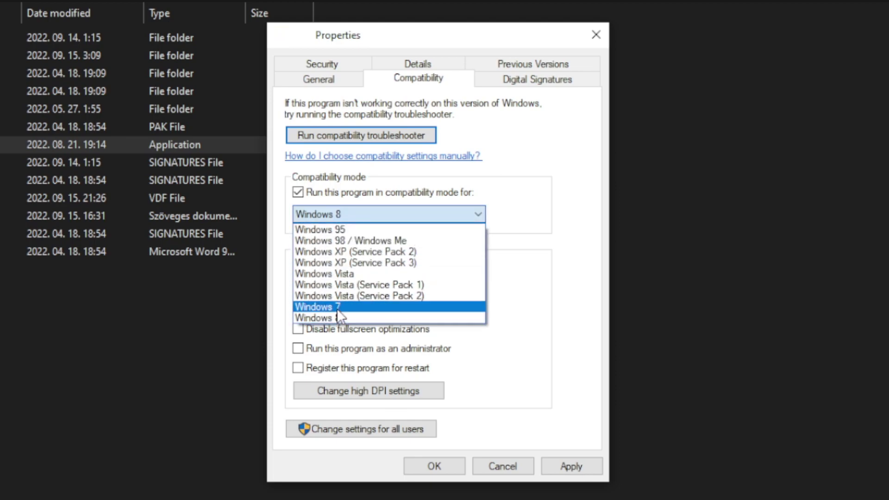
pyautogui.click(346, 317)
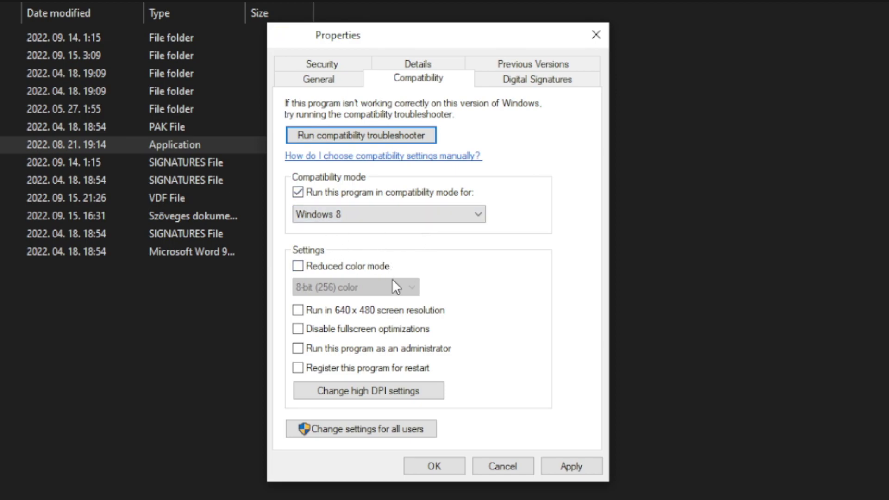
pyautogui.click(359, 332)
pyautogui.click(430, 354)
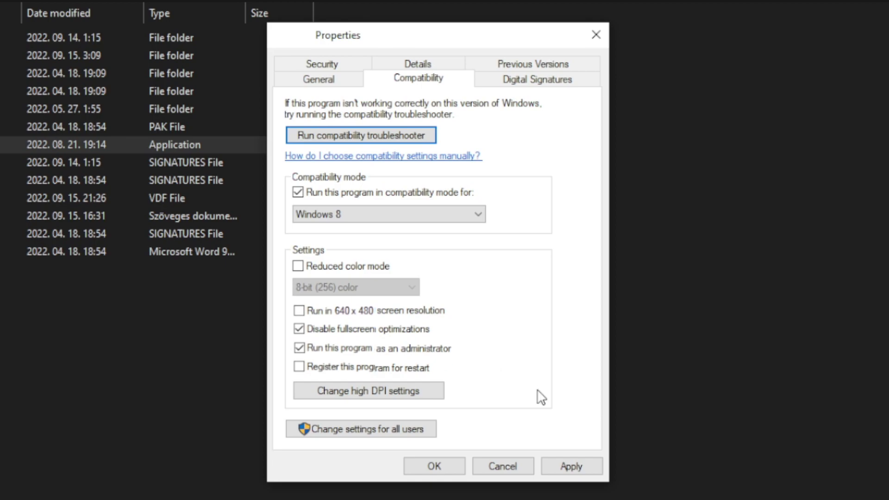
pyautogui.click(575, 467)
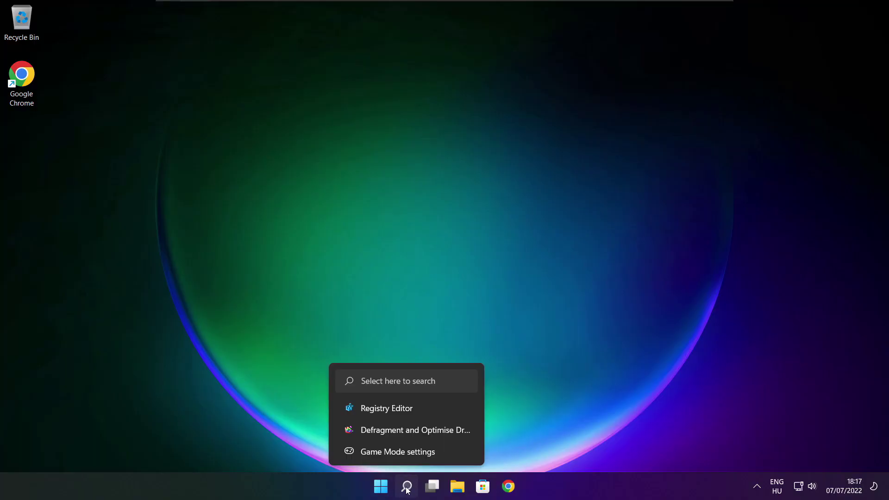
# Find the Check for updates settings via an 'updates' search and check for updates
pyautogui.click(407, 486)
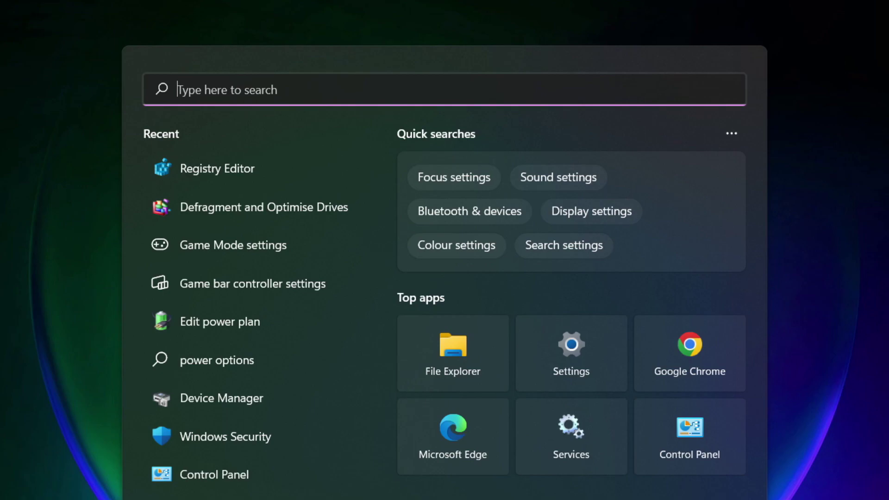
pyautogui.write('updates')
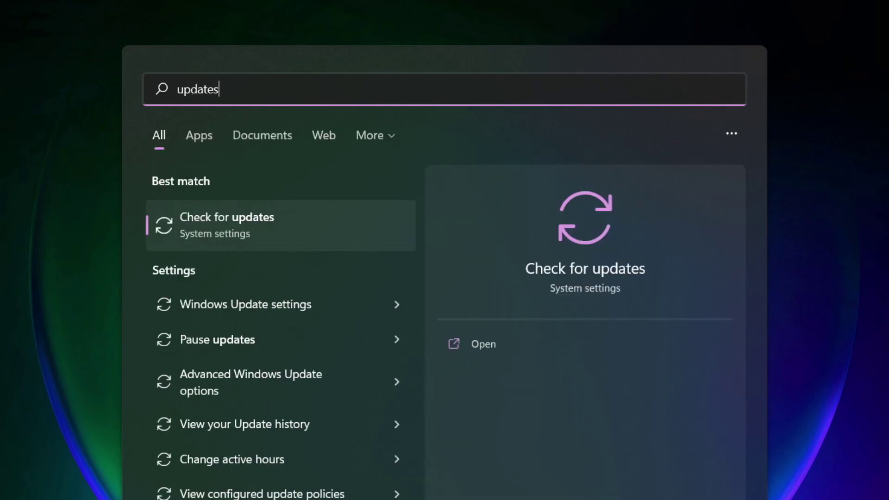
pyautogui.click(270, 229)
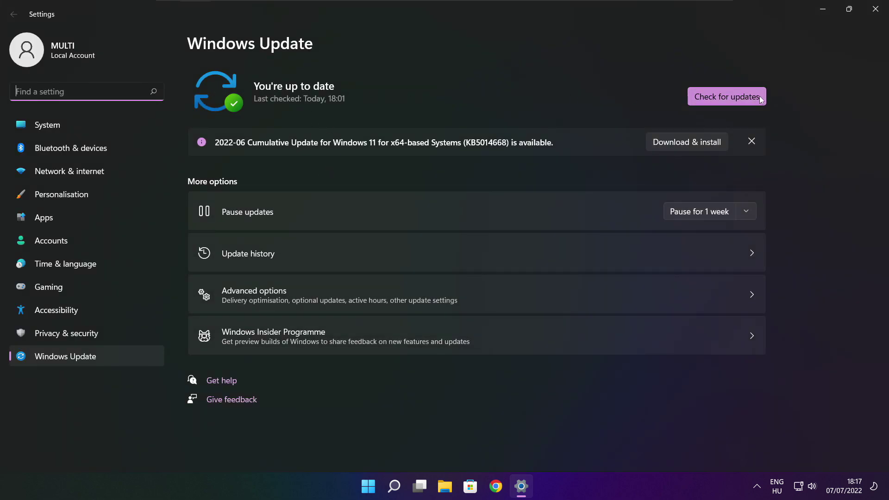
pyautogui.click(727, 99)
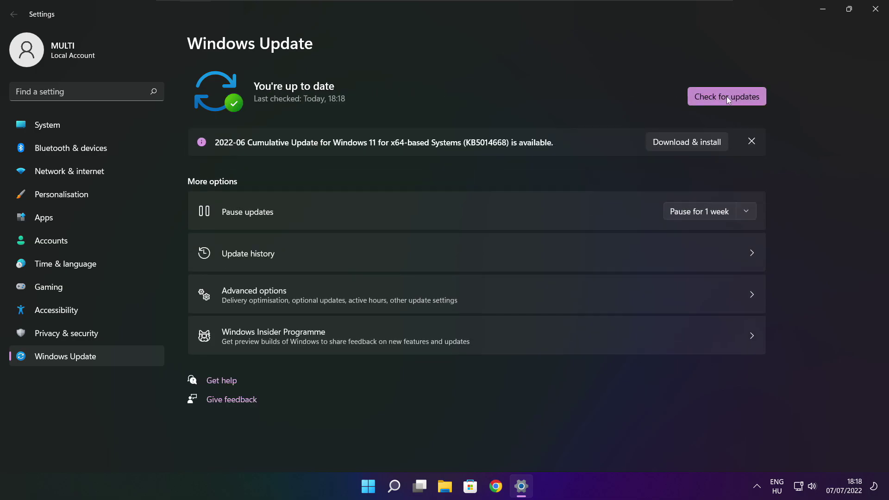
# Download the DirectX End-User Runtime Web Installer in Chrome and run dxwebsetup.exe
pyautogui.click(875, 13)
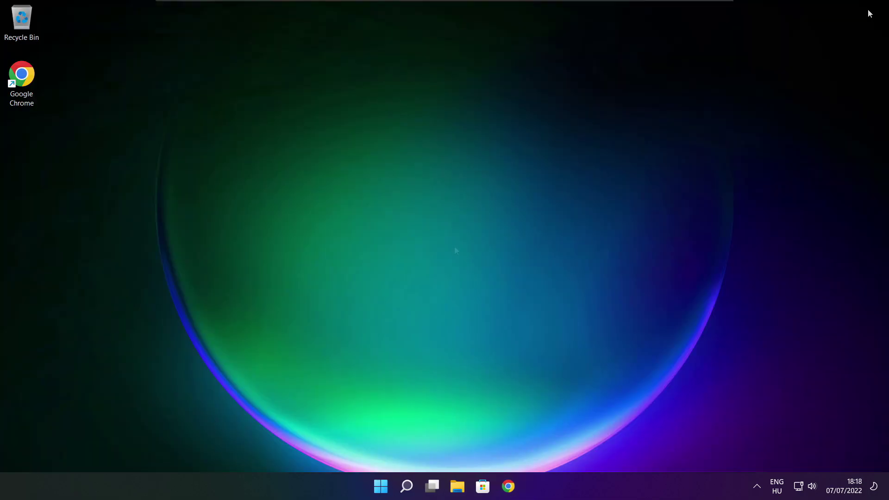
pyautogui.click(508, 486)
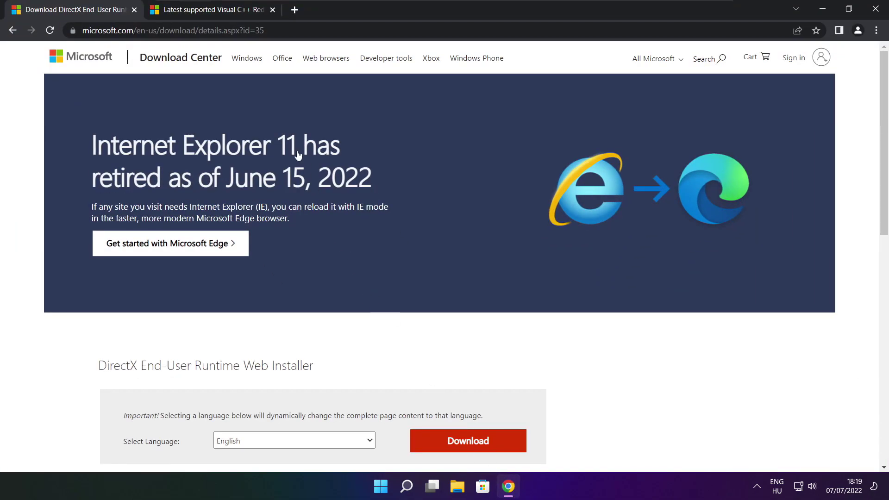
pyautogui.moveTo(265, 31)
pyautogui.mouseDown()
pyautogui.moveTo(82, 31)
pyautogui.moveTo(265, 30)
pyautogui.mouseUp()
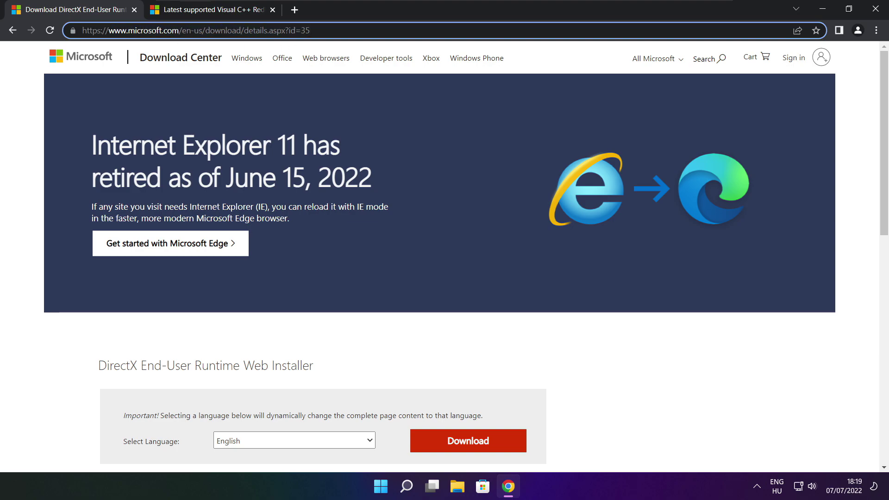
pyautogui.click(323, 334)
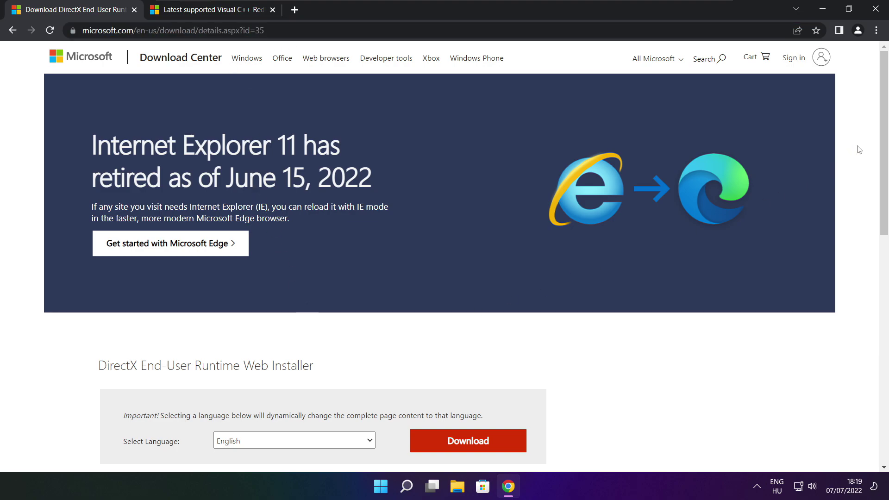
pyautogui.scroll(-4, 883, 139)
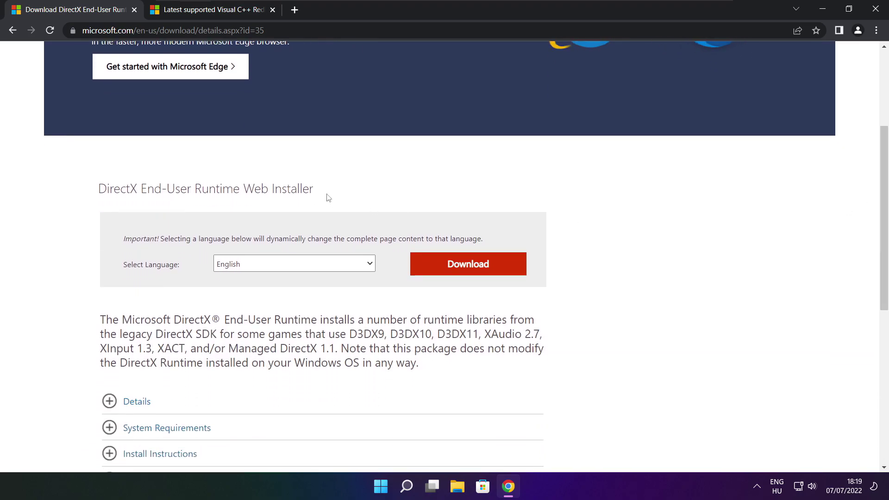
pyautogui.moveTo(328, 198); pyautogui.dragTo(379, 197)
pyautogui.click(472, 266)
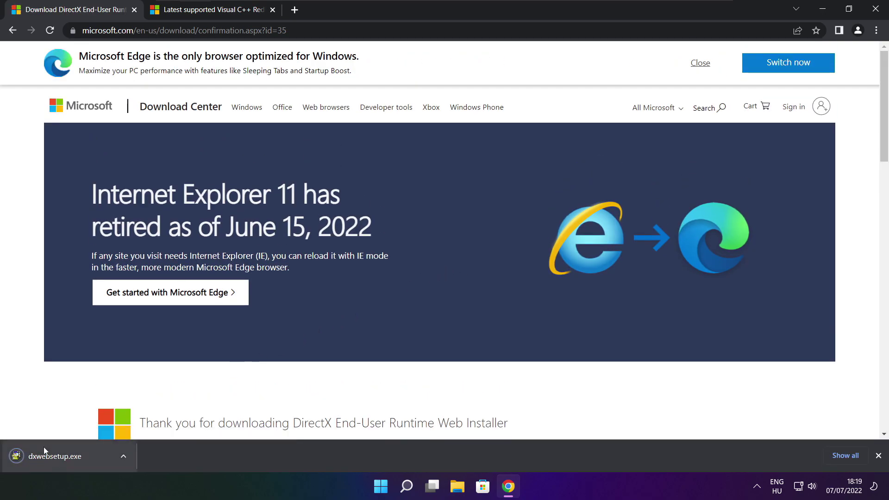
pyautogui.click(83, 456)
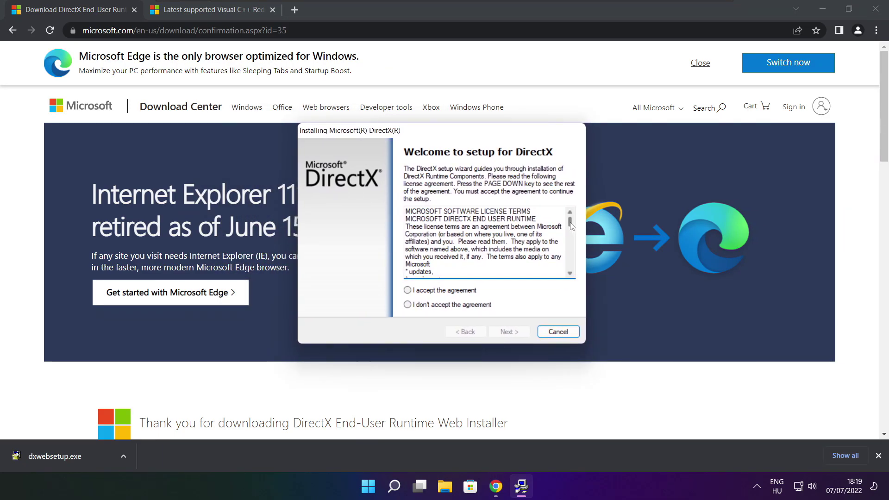
# Accept the DirectX license, move past the Bing Bar offer, and install the runtime components
pyautogui.moveTo(569, 222); pyautogui.dragTo(570, 264)
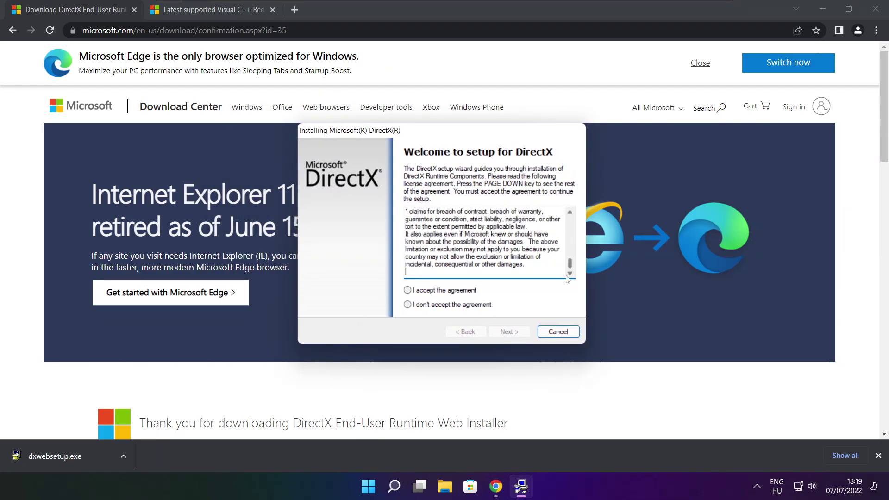
pyautogui.click(423, 291)
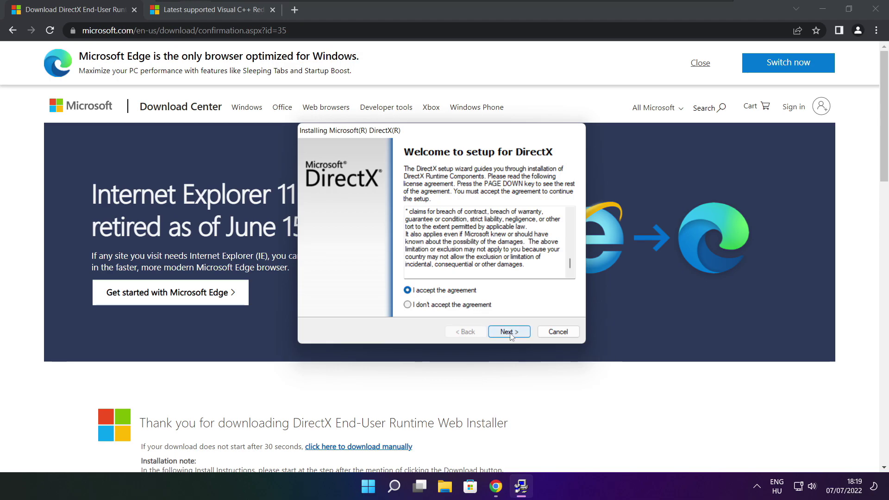
pyautogui.click(512, 334)
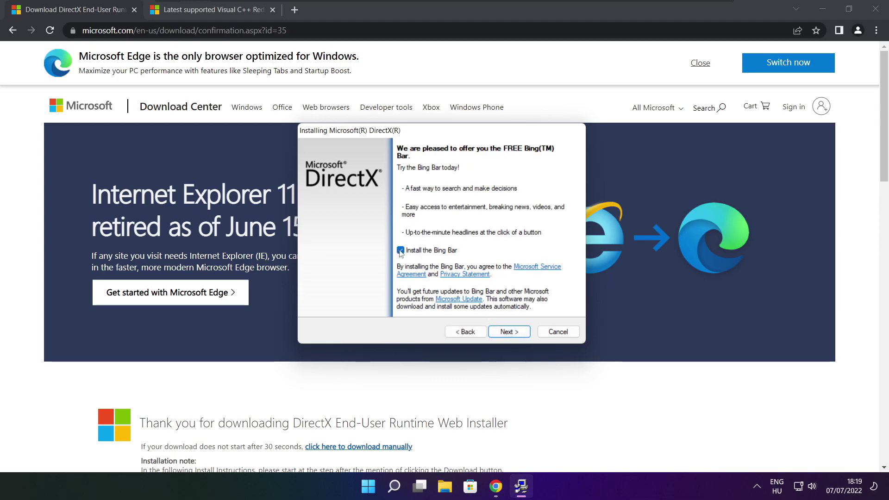
pyautogui.click(512, 331)
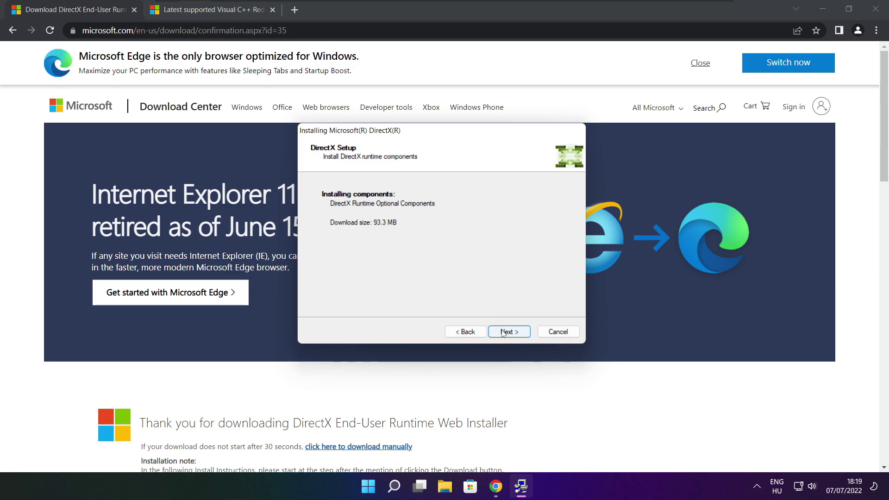
pyautogui.click(509, 333)
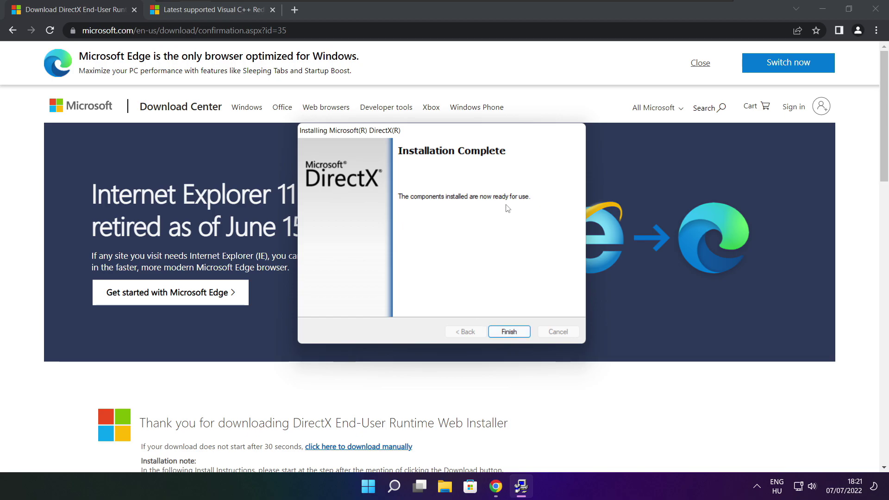
# Finish the DirectX installer, then download the ARM64, x86 and x64 Visual C++ 2015–2022 redistributables
pyautogui.click(509, 332)
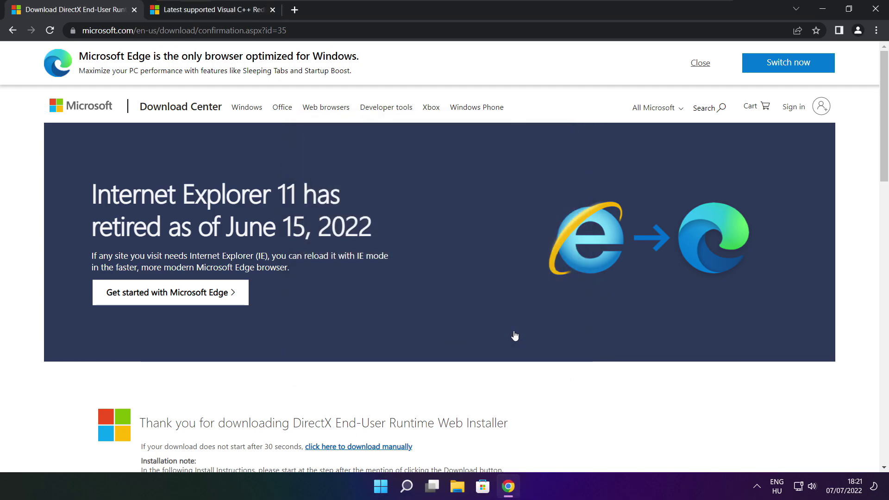
pyautogui.click(134, 11)
pyautogui.moveTo(382, 30)
pyautogui.mouseDown()
pyautogui.moveTo(81, 30)
pyautogui.moveTo(382, 30)
pyautogui.mouseUp()
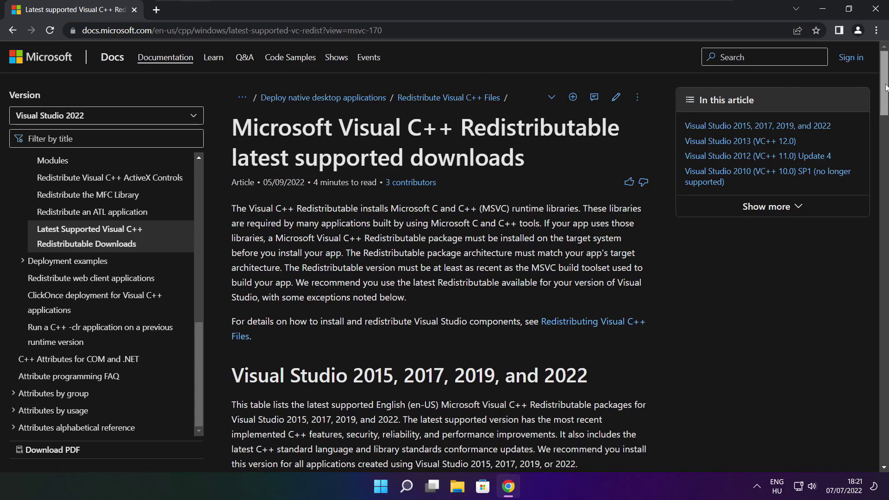
pyautogui.moveTo(883, 85); pyautogui.dragTo(874, 130)
pyautogui.moveTo(237, 228); pyautogui.dragTo(597, 312)
pyautogui.click(597, 318)
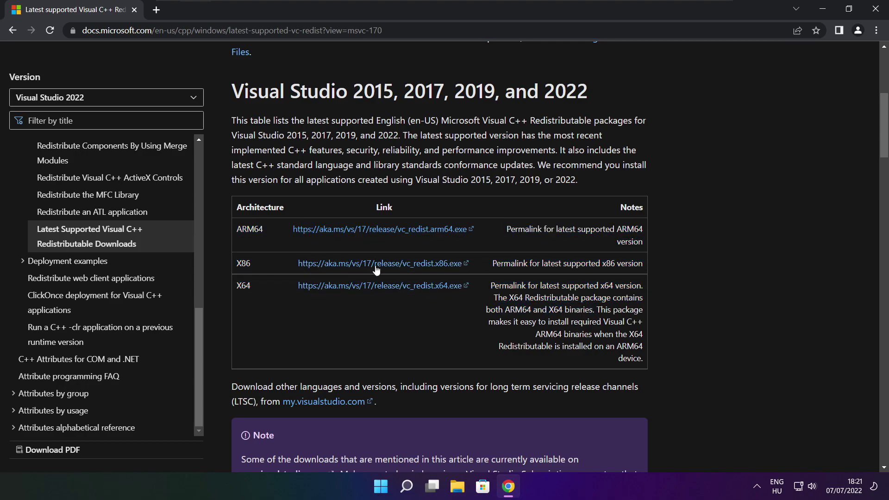
pyautogui.click(368, 230)
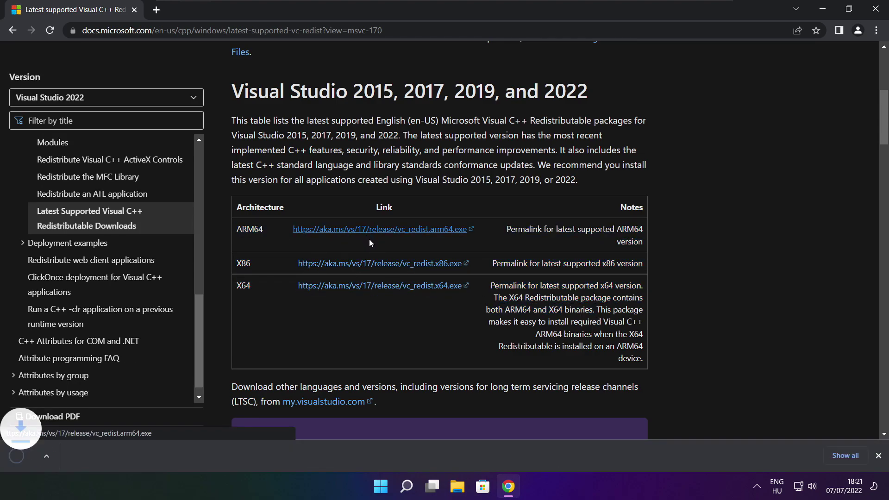
pyautogui.click(367, 264)
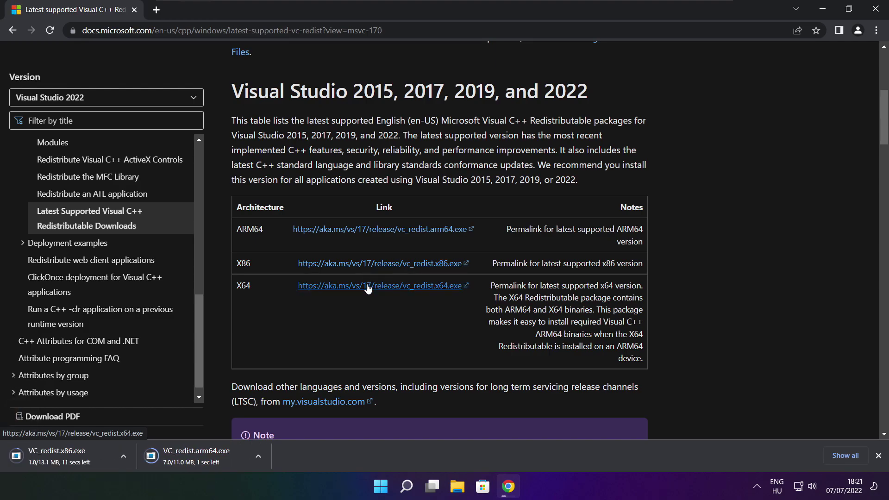
pyautogui.click(366, 285)
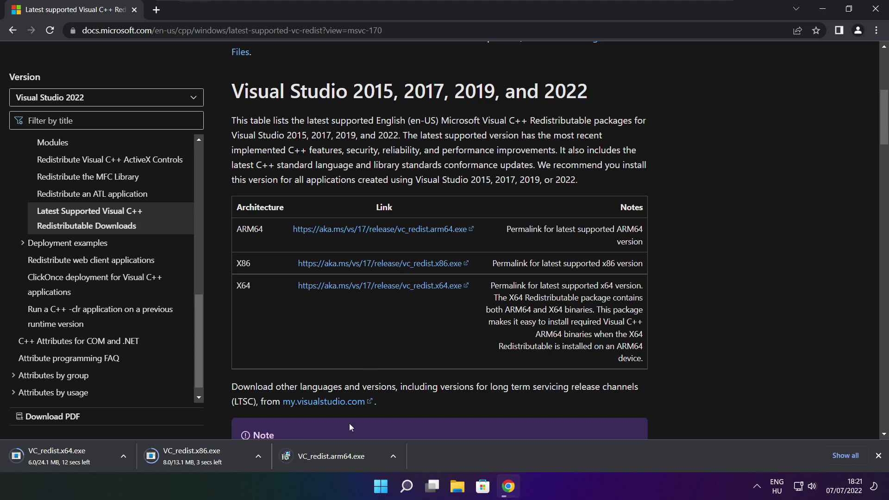
# Try installing VC_redist.arm64.exe and dismiss its 0x80070661 unsupported-processor failure
pyautogui.click(338, 457)
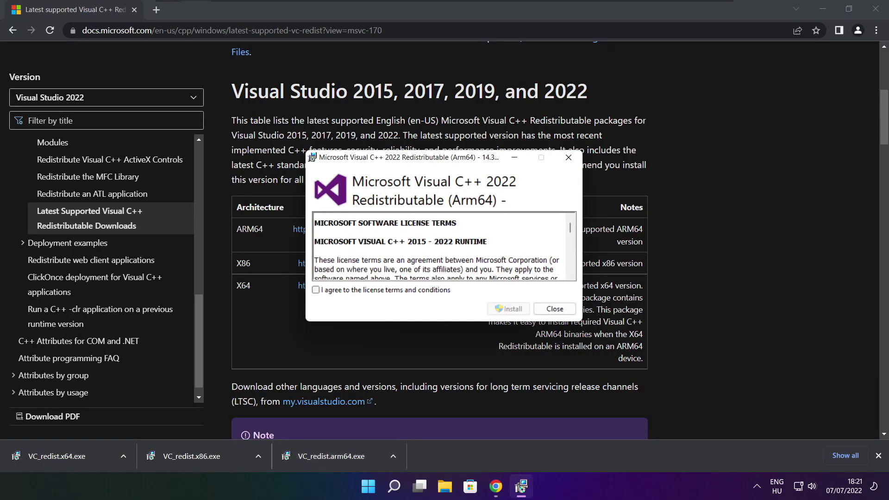
pyautogui.moveTo(571, 229); pyautogui.dragTo(571, 271)
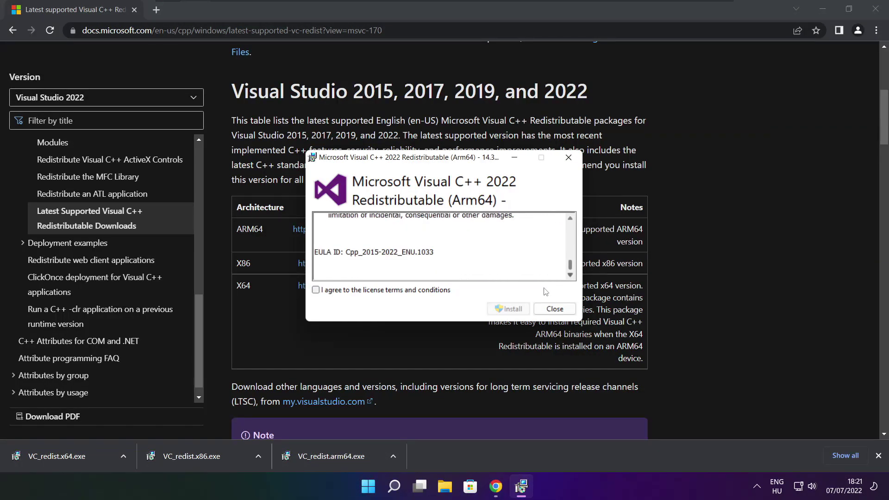
pyautogui.click(315, 290)
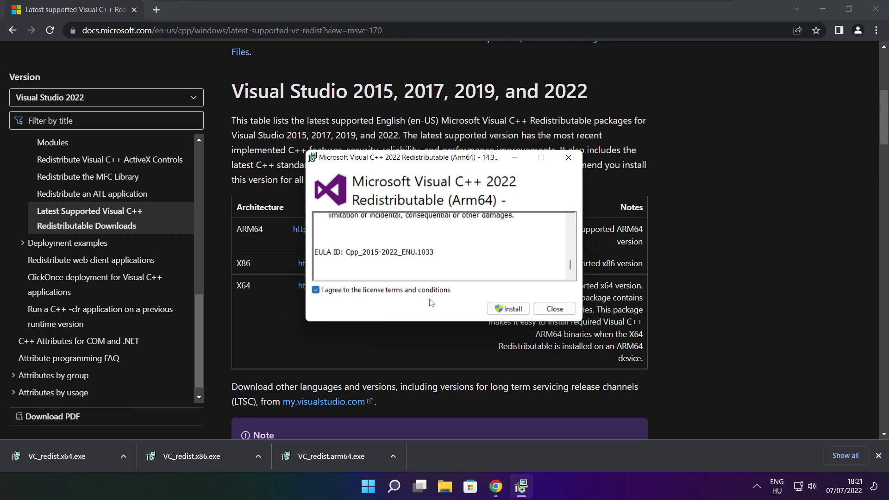
pyautogui.click(508, 309)
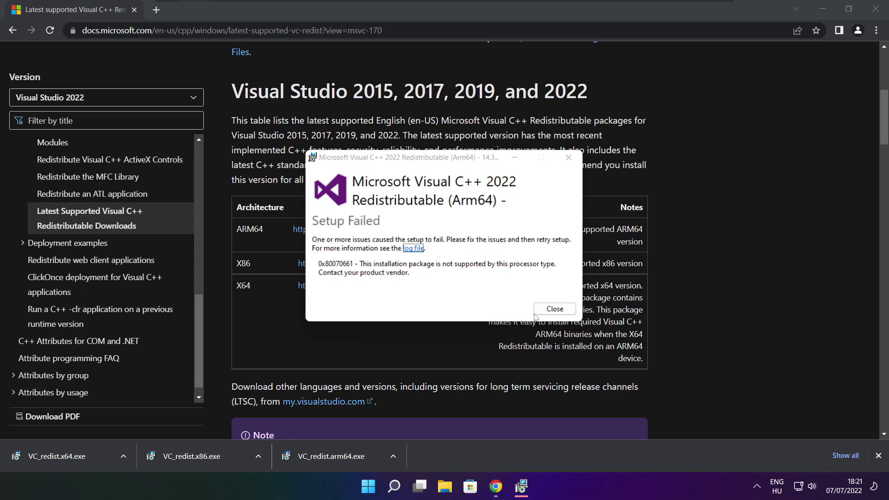
pyautogui.click(551, 309)
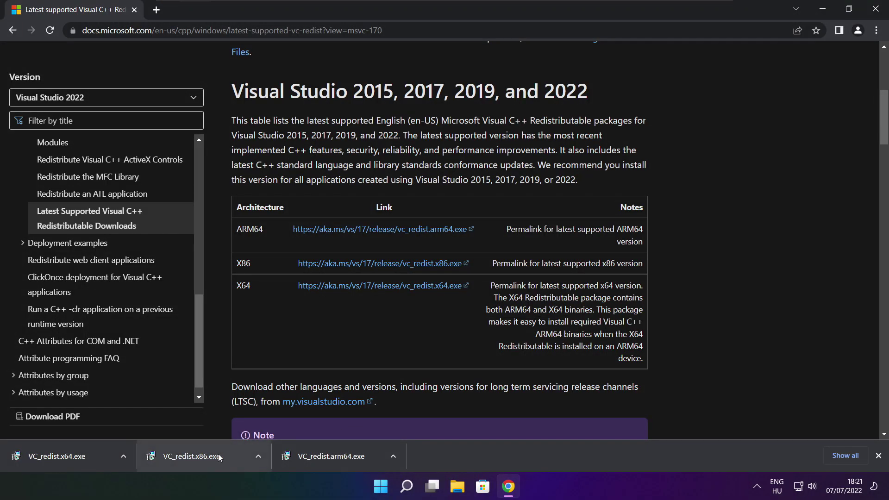
# Install the x86 Visual C++ 2015-2022 redistributable, accepting the licence, and close its setup
pyautogui.click(209, 455)
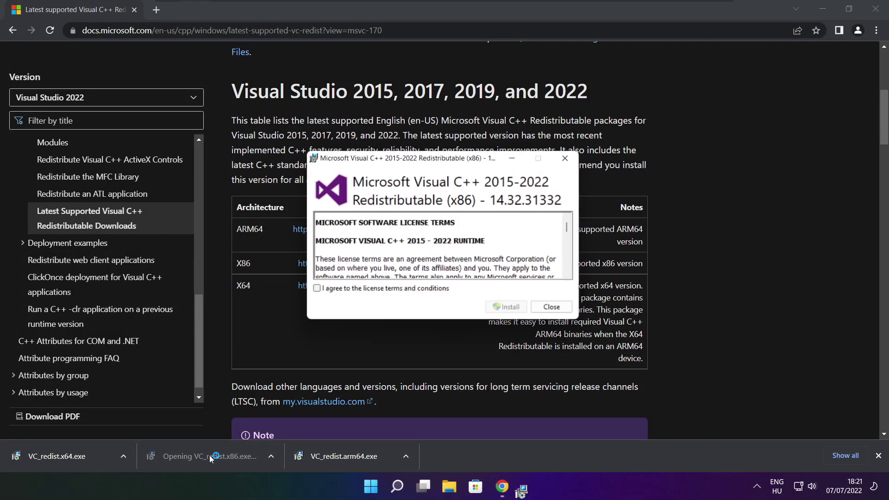
pyautogui.moveTo(571, 234); pyautogui.dragTo(572, 273)
pyautogui.click(316, 290)
pyautogui.click(509, 310)
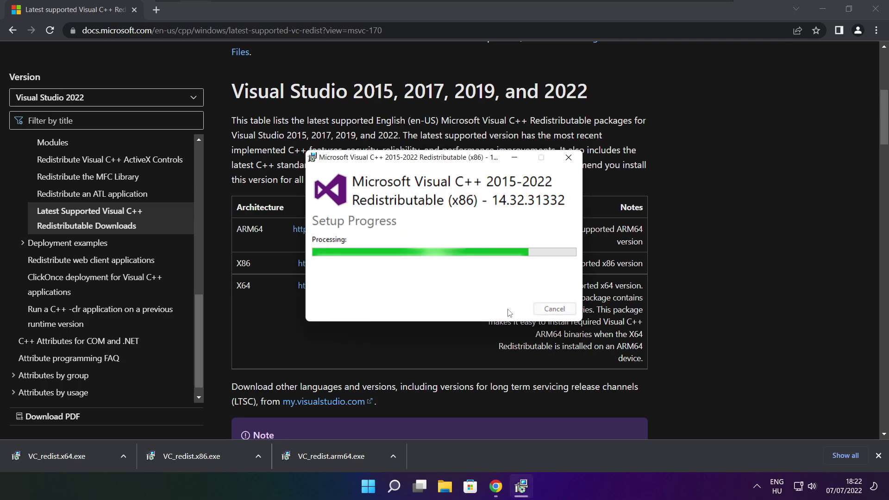
pyautogui.click(555, 309)
# Install the x64 Visual C++ 2015-2022 redistributable (14.32.31332) and close the setup when successful
pyautogui.click(70, 456)
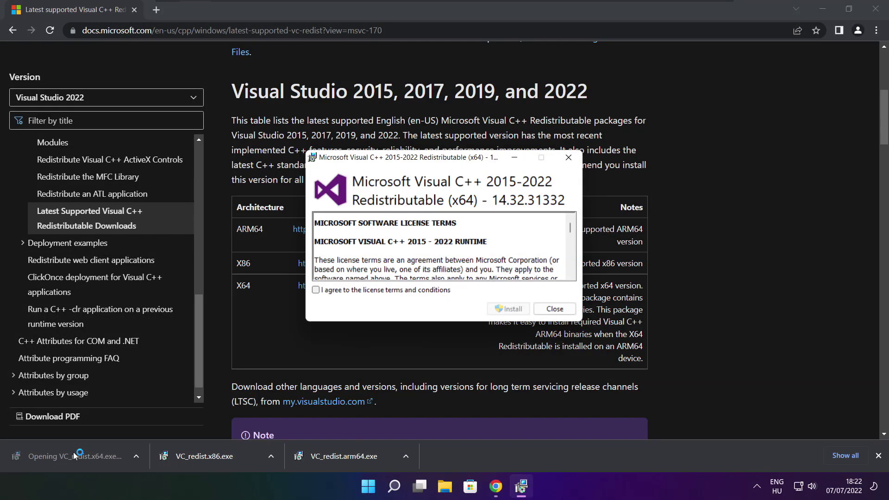
pyautogui.moveTo(571, 226); pyautogui.dragTo(571, 275)
pyautogui.click(317, 291)
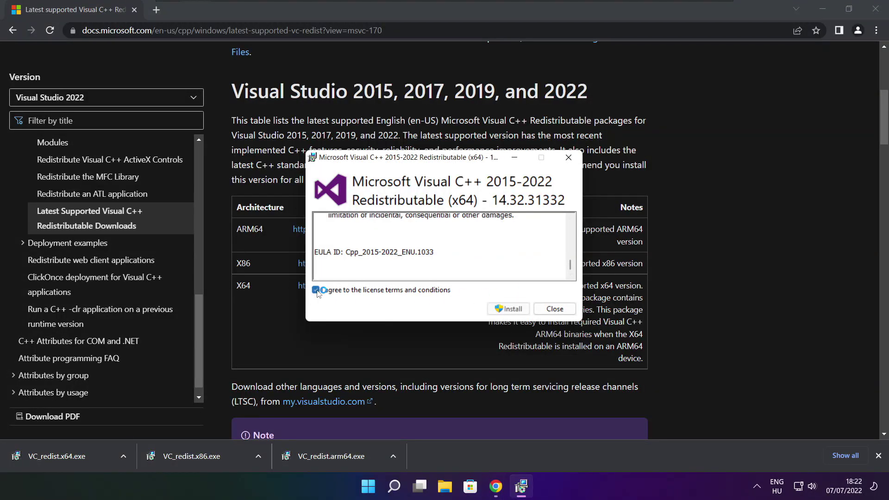
pyautogui.click(510, 310)
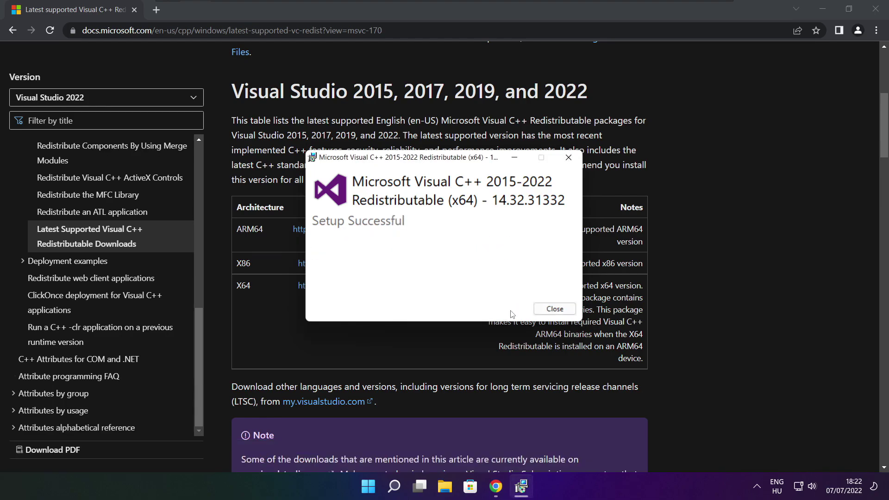
pyautogui.click(554, 309)
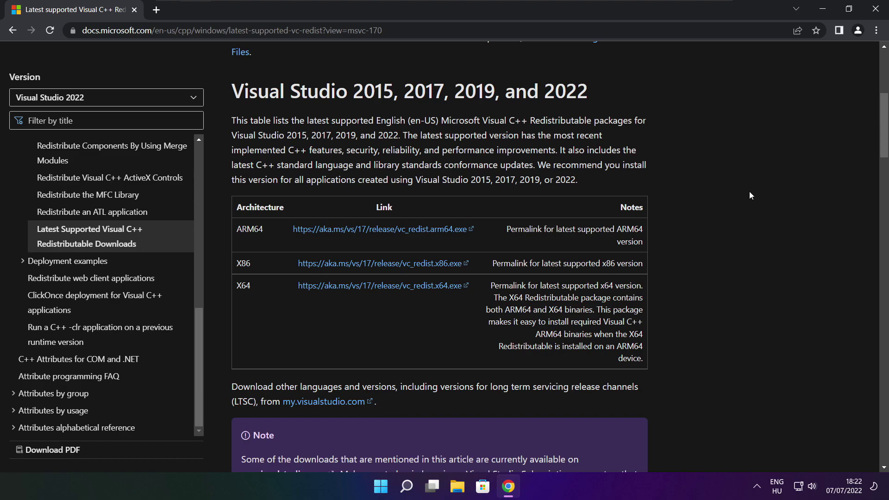
# Close the browser and bring up Task Manager's Startup apps list
pyautogui.click(877, 10)
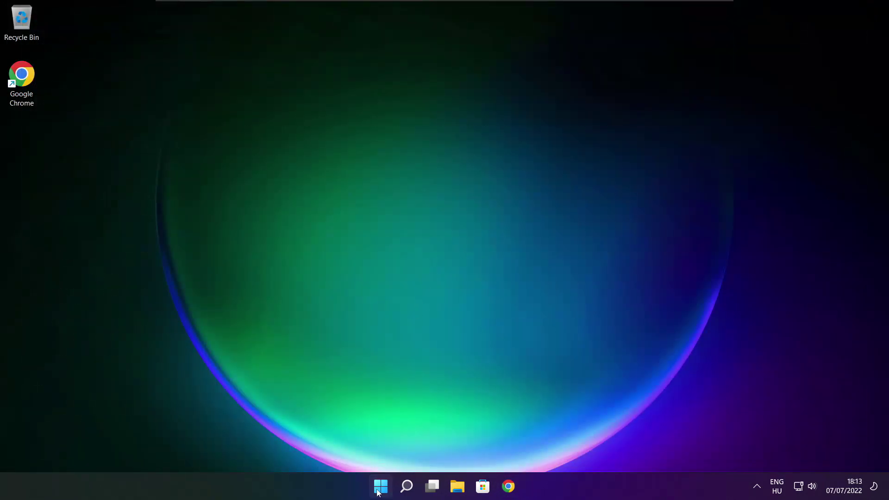
pyautogui.rightClick(382, 489)
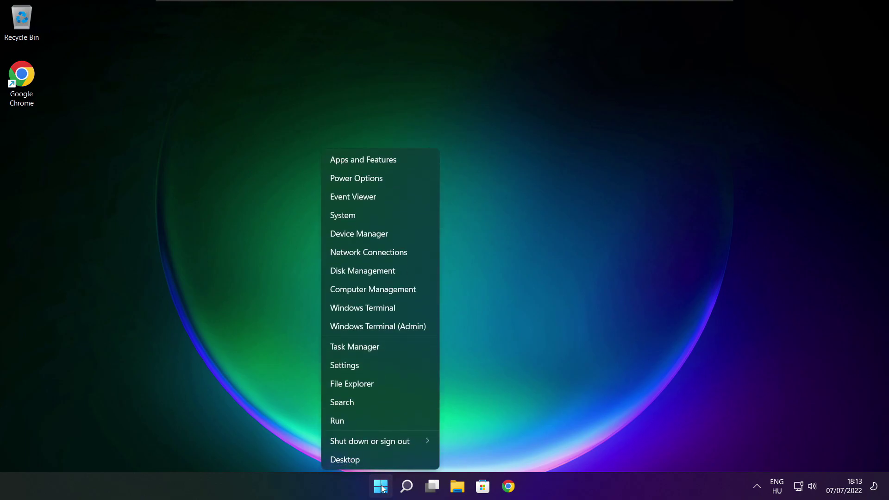
pyautogui.click(381, 348)
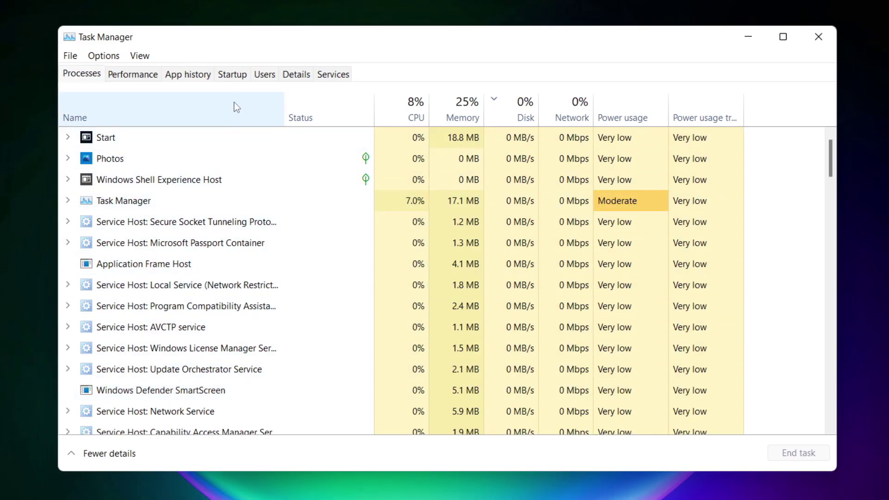
pyautogui.click(235, 76)
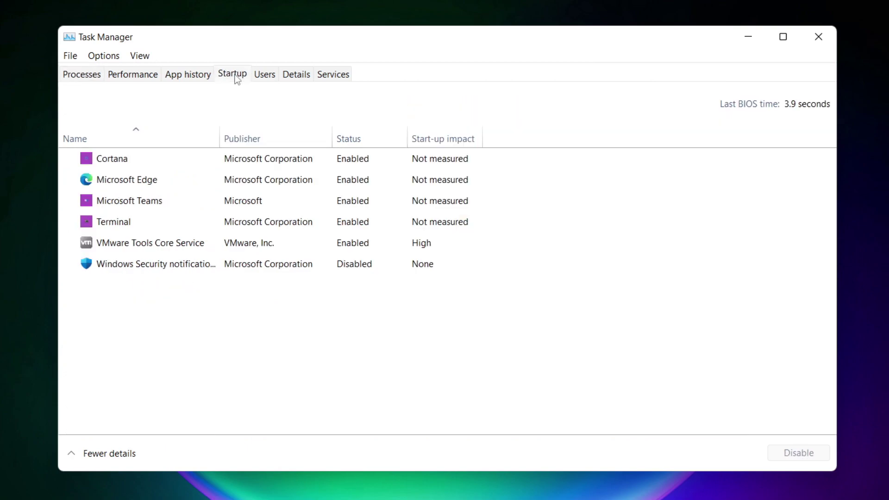
# Disable Cortana, Microsoft Edge, Microsoft Teams and Terminal as startup apps
pyautogui.click(251, 165)
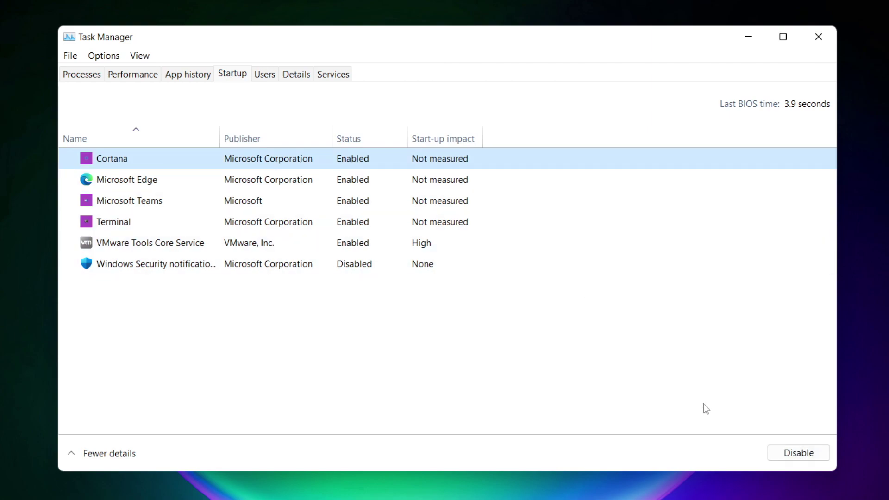
pyautogui.click(797, 456)
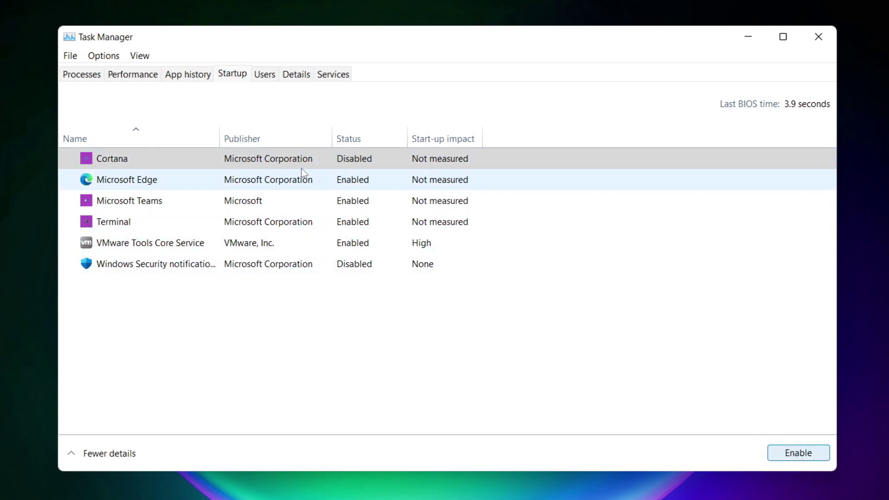
pyautogui.click(241, 187)
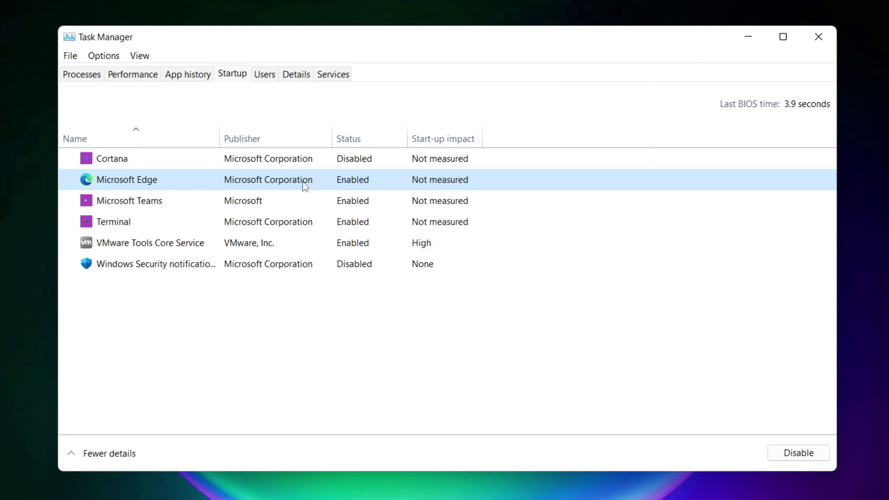
pyautogui.click(801, 456)
pyautogui.click(366, 201)
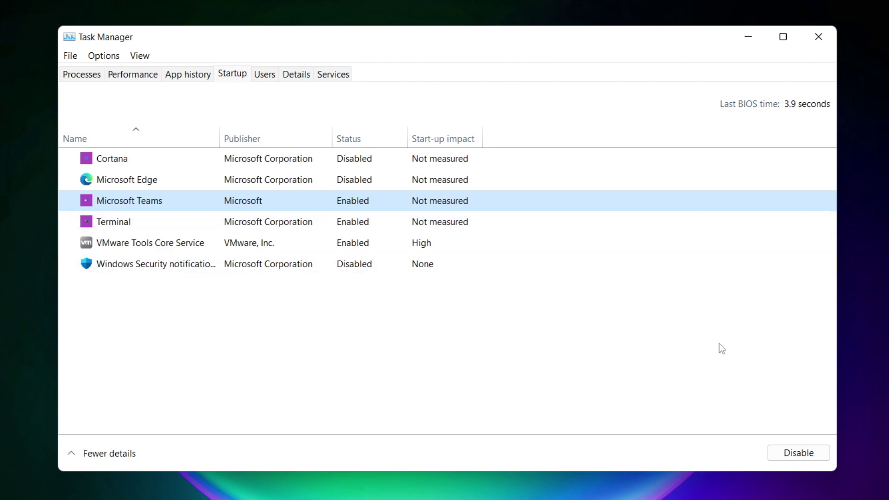
pyautogui.click(815, 457)
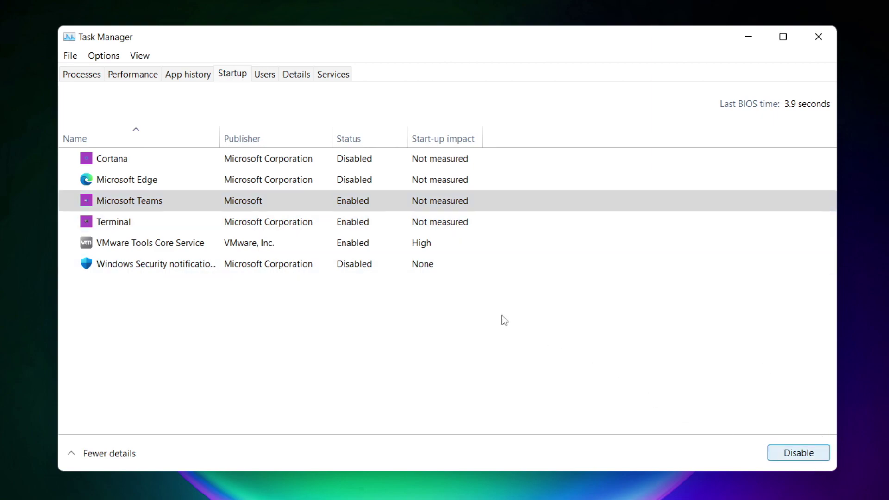
pyautogui.click(296, 226)
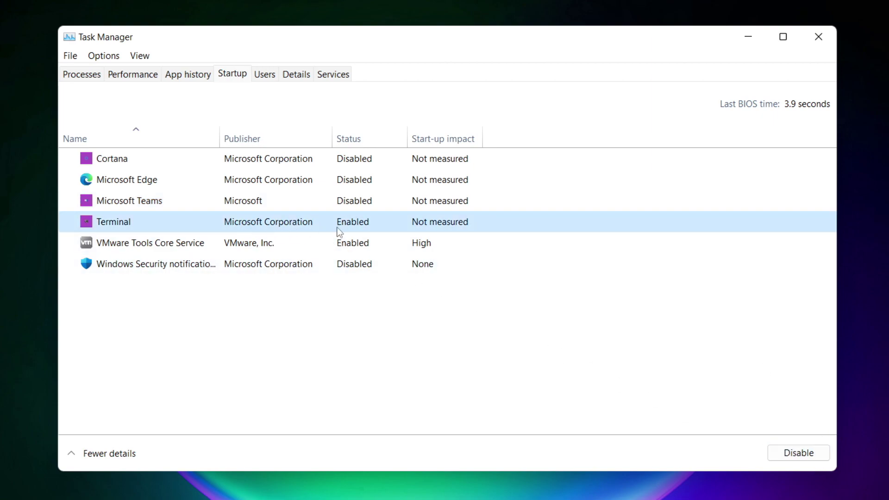
pyautogui.click(812, 457)
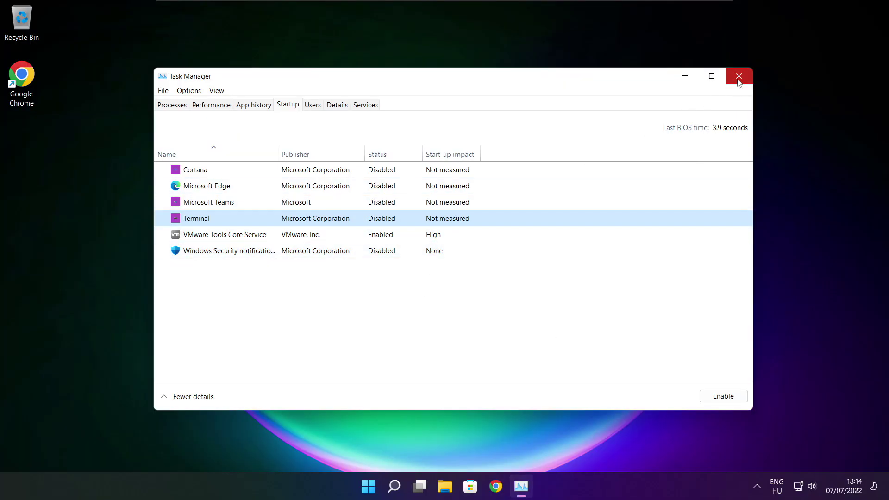
# Close Task Manager, search for cmd and launch Command Prompt as administrator
pyautogui.click(738, 78)
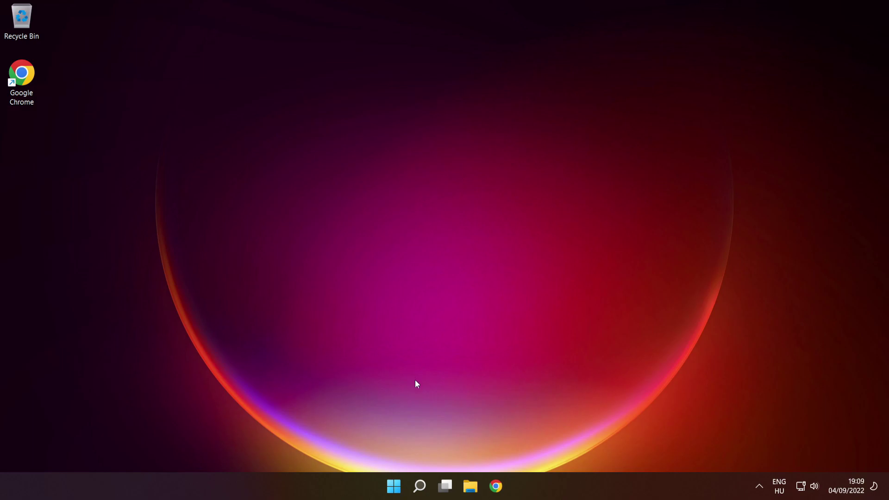
pyautogui.moveTo(416, 492)
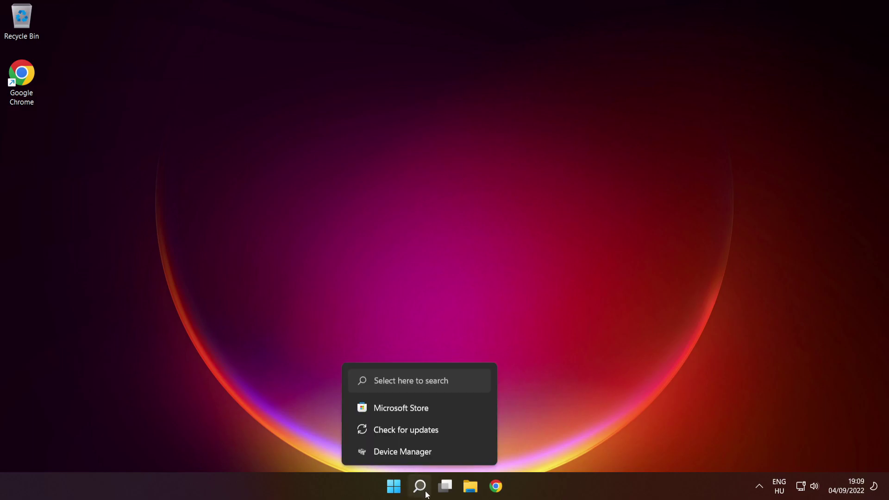
pyautogui.click(421, 487)
pyautogui.write('cmd')
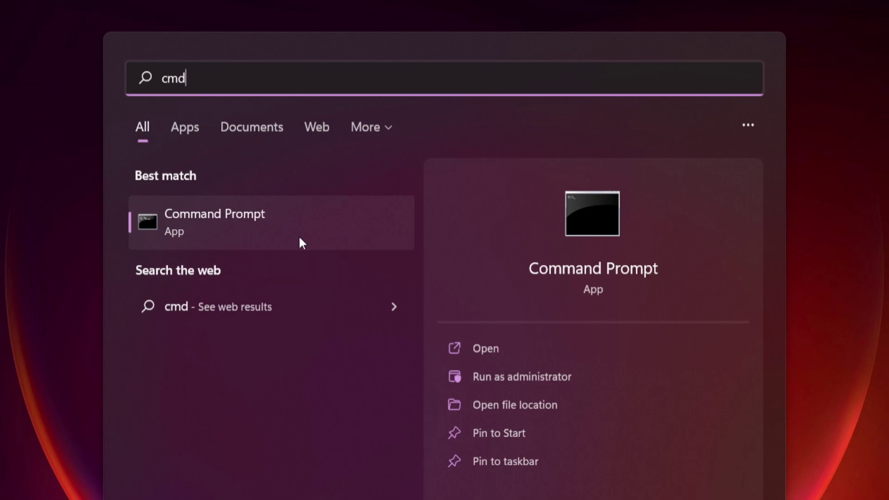
pyautogui.rightClick(326, 220)
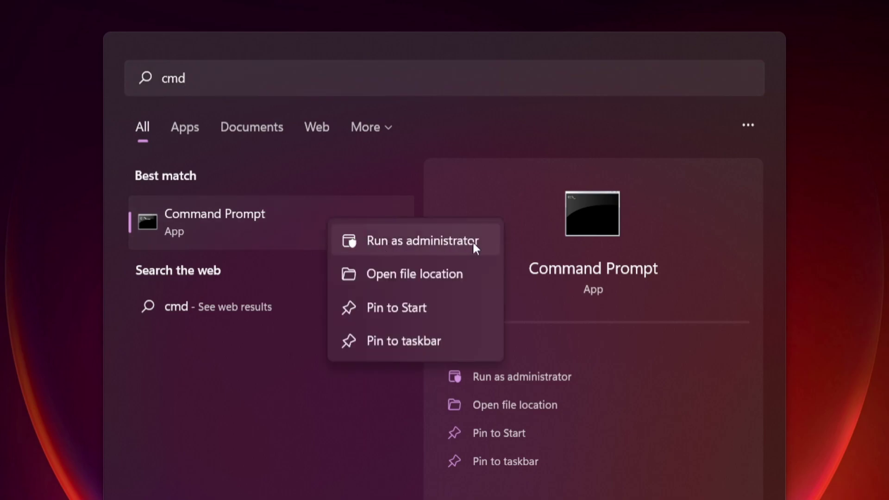
pyautogui.click(423, 241)
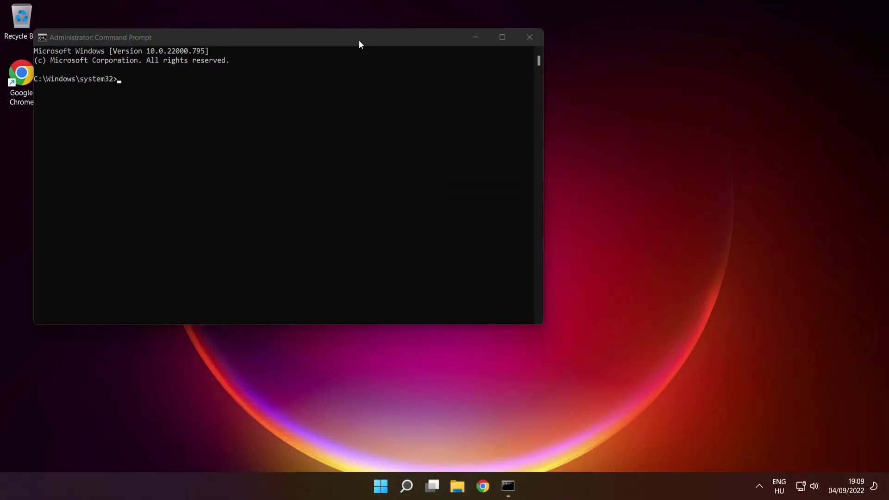
# Centre the Command Prompt window and run sfc /scannow to repair corrupt system files
pyautogui.moveTo(357, 38); pyautogui.dragTo(512, 111)
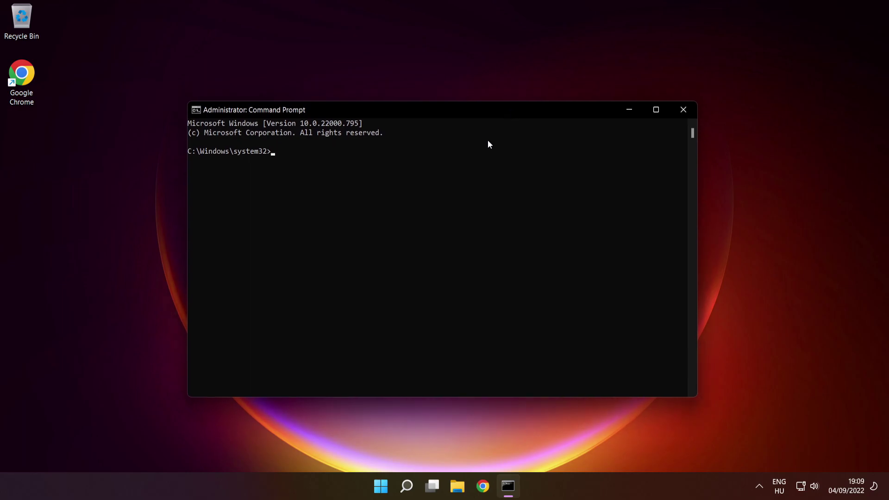
pyautogui.write('sfc /scannow')
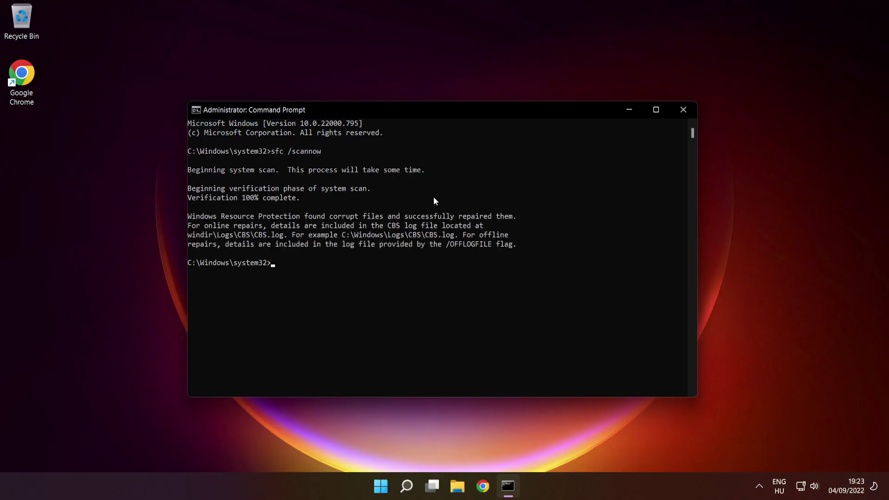
# Close Command Prompt and bring up the Start menu power options to restart
pyautogui.click(684, 111)
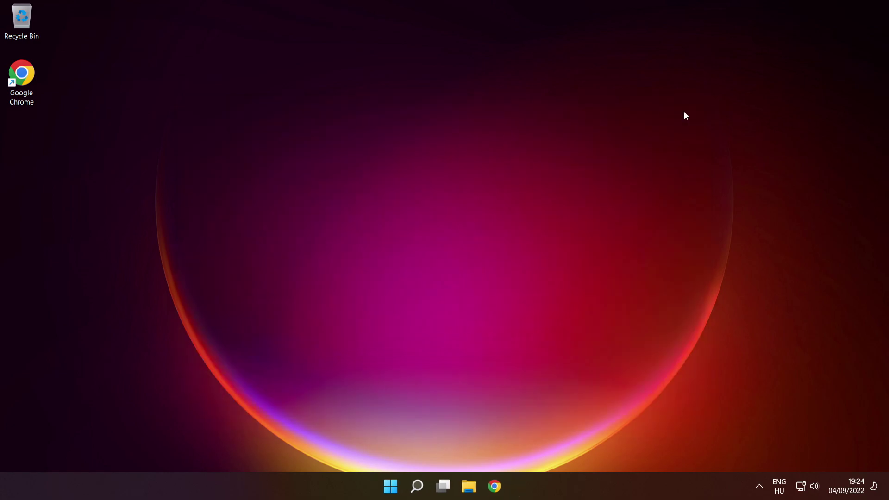
pyautogui.click(394, 486)
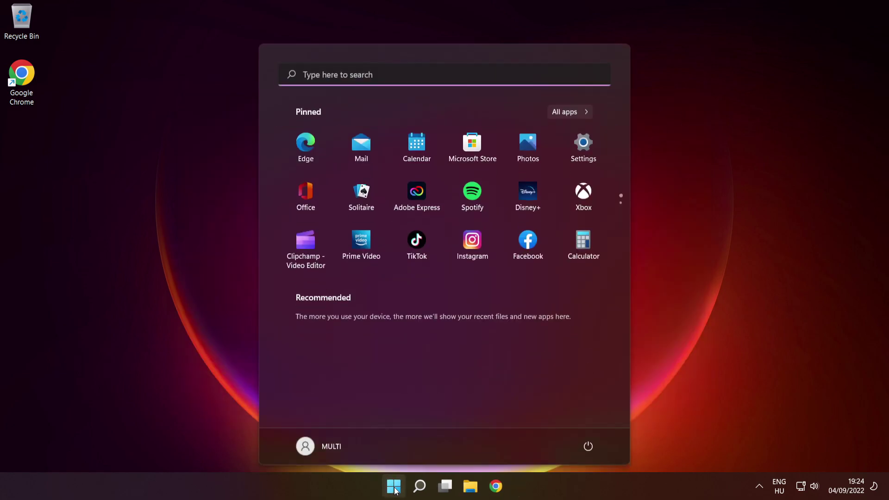
pyautogui.click(588, 446)
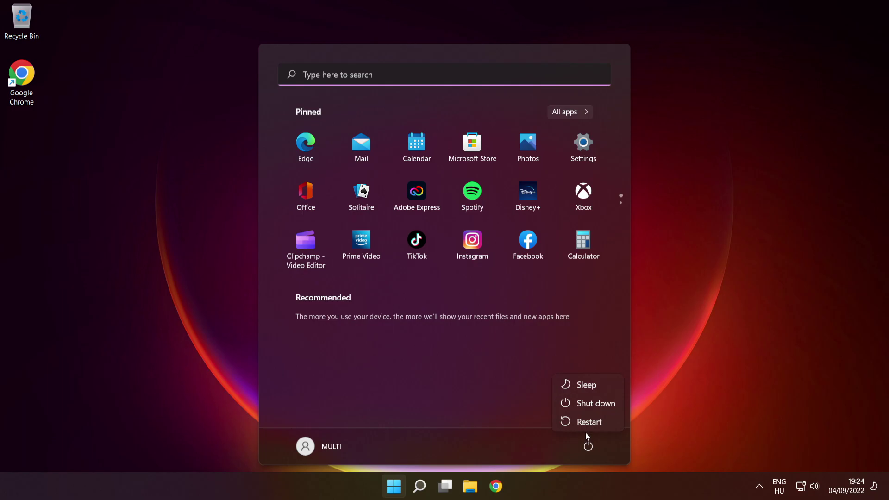